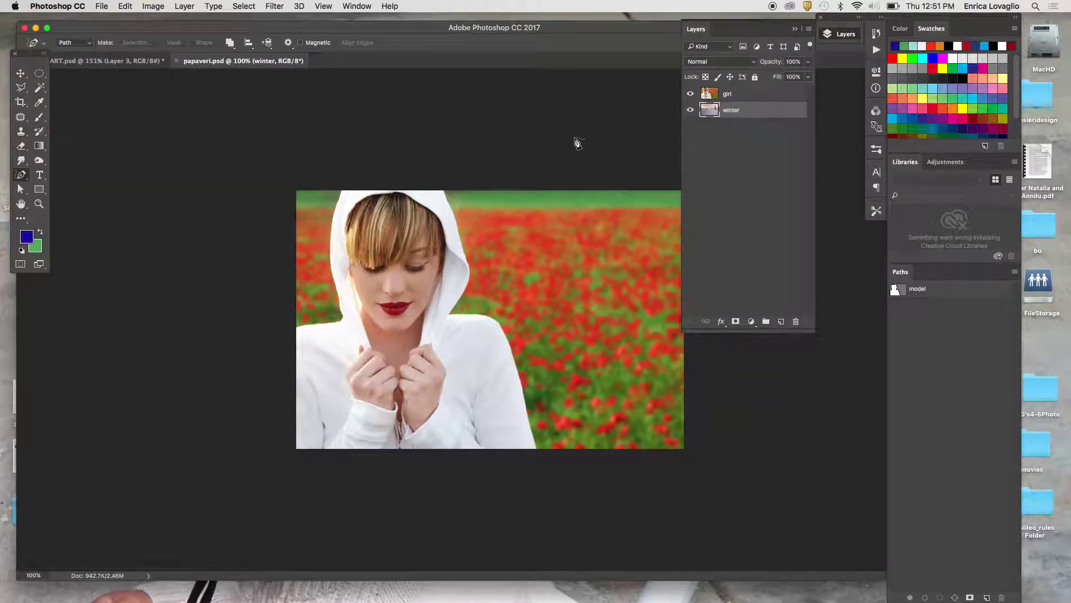
Select the girl layer and toggle the visibility of the girl and winter layers to compare both images.
{"action": "left_click", "coordinate": [39, 204]}
{"action": "left_click_drag", "start_coordinate": [445, 347], "coordinate": [467, 352]}
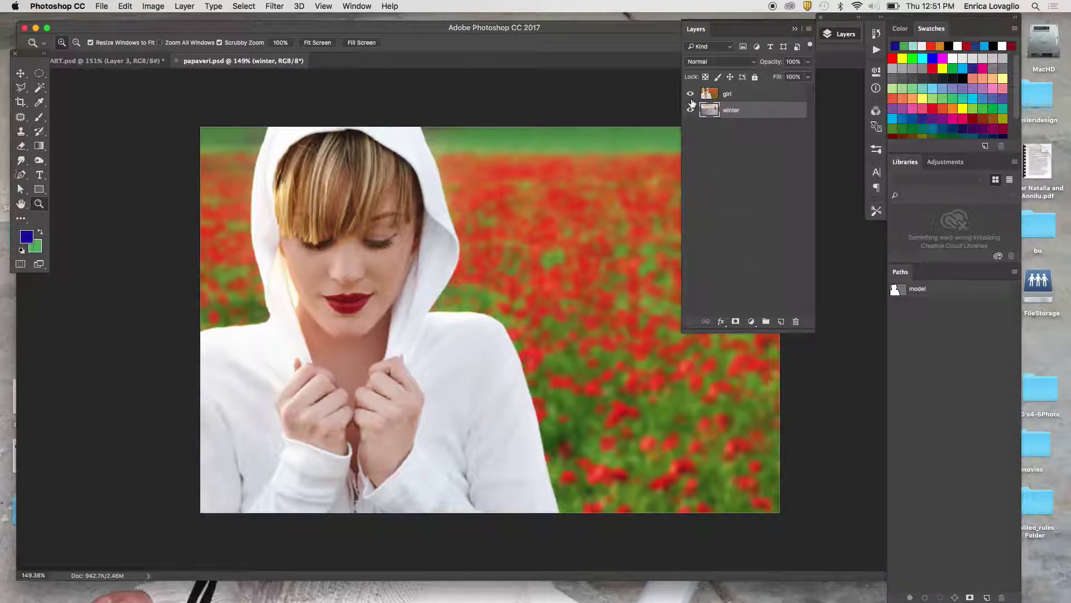
{"action": "left_click", "coordinate": [718, 99]}
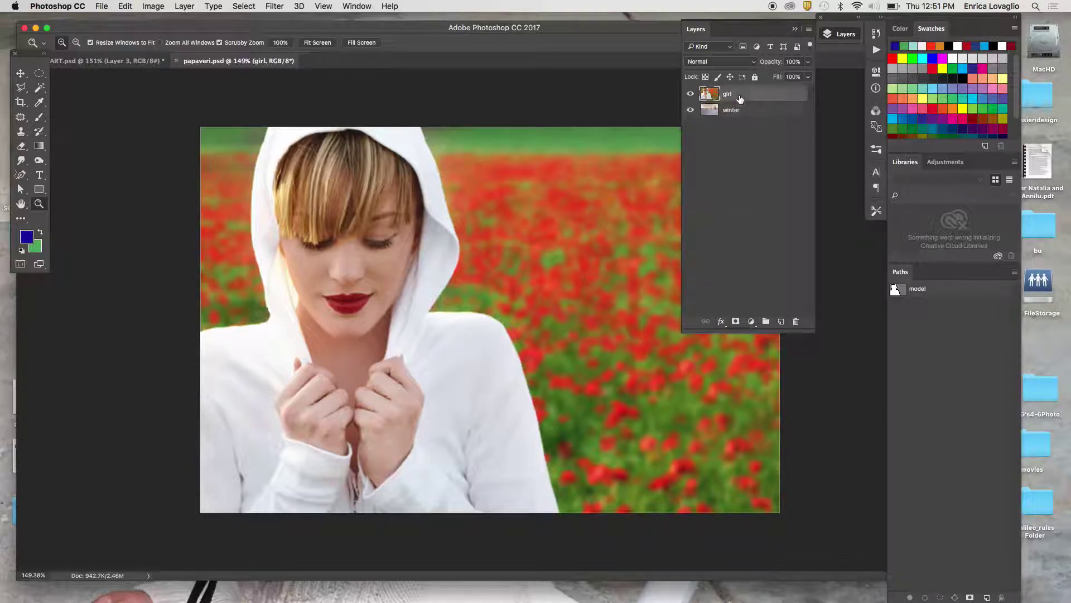
{"action": "left_click", "coordinate": [690, 94]}
{"action": "left_click", "coordinate": [689, 95]}
{"action": "left_click", "coordinate": [692, 110]}
{"action": "left_click", "coordinate": [691, 94]}
{"action": "left_click", "coordinate": [691, 95]}
{"action": "left_click", "coordinate": [690, 111]}
{"action": "left_click", "coordinate": [20, 89]}
{"action": "left_click_drag", "start_coordinate": [20, 90], "coordinate": [61, 115]}
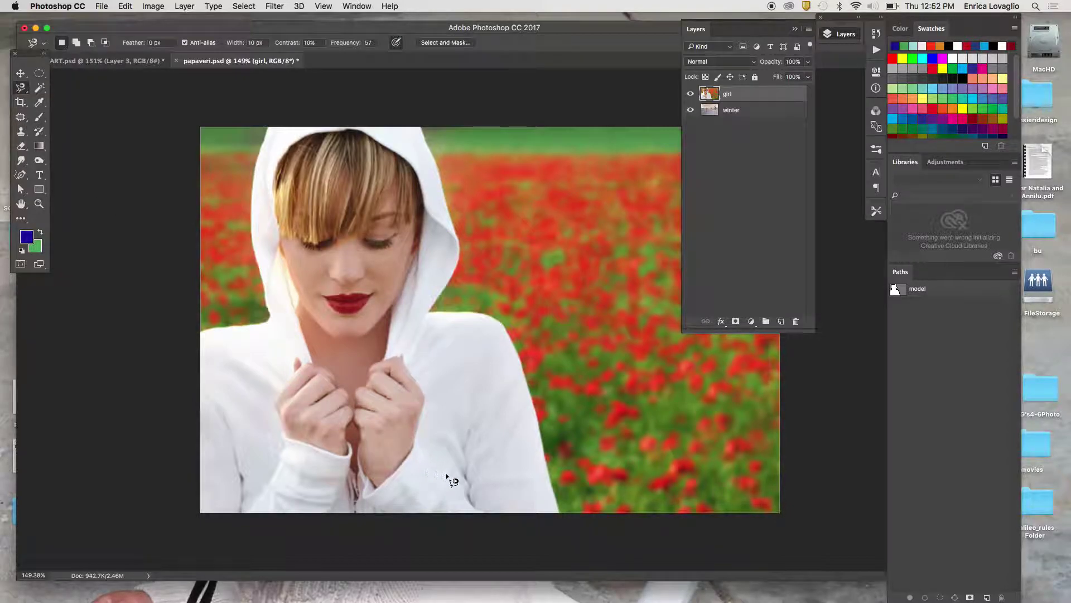
{"action": "left_click", "coordinate": [560, 510]}
{"action": "left_click", "coordinate": [549, 459]}
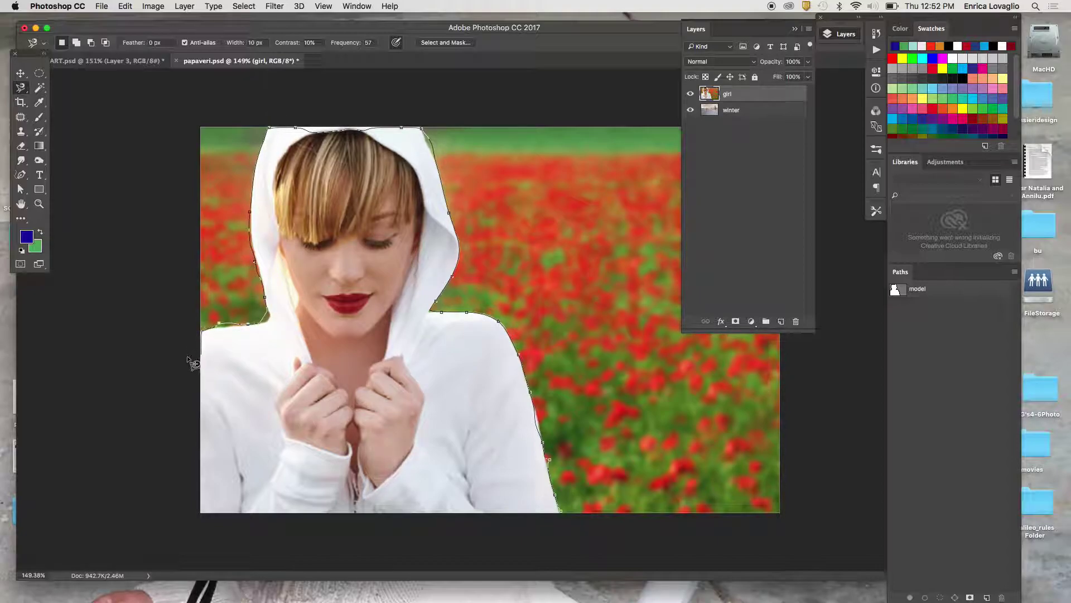
{"action": "key", "text": "Escape"}
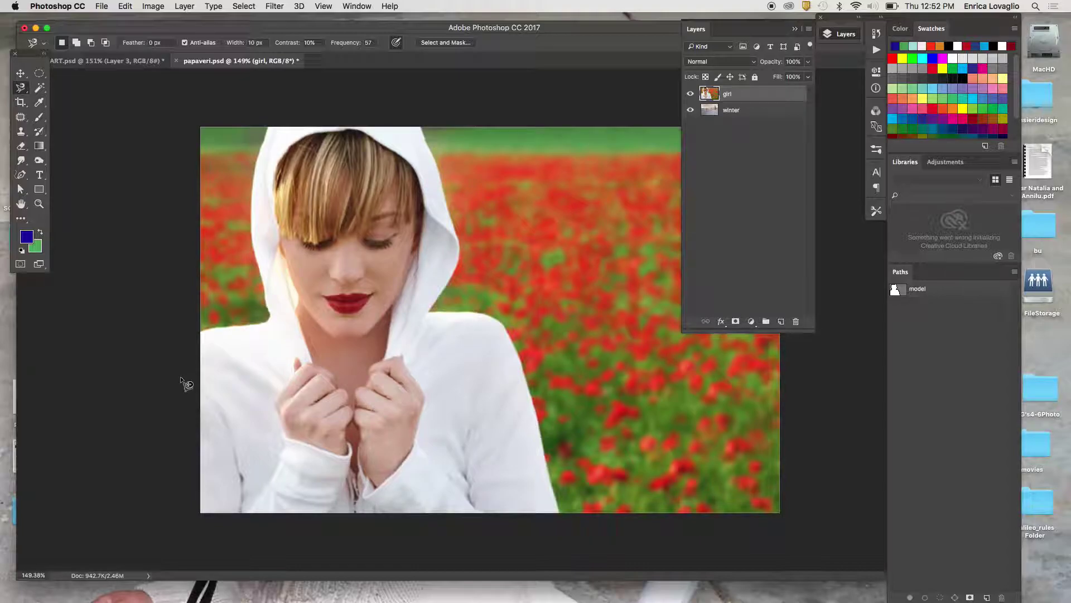
Switch to the standard Pen tool, activate the saved model path and inspect how it follows the girl's outline.
{"action": "left_click", "coordinate": [24, 176]}
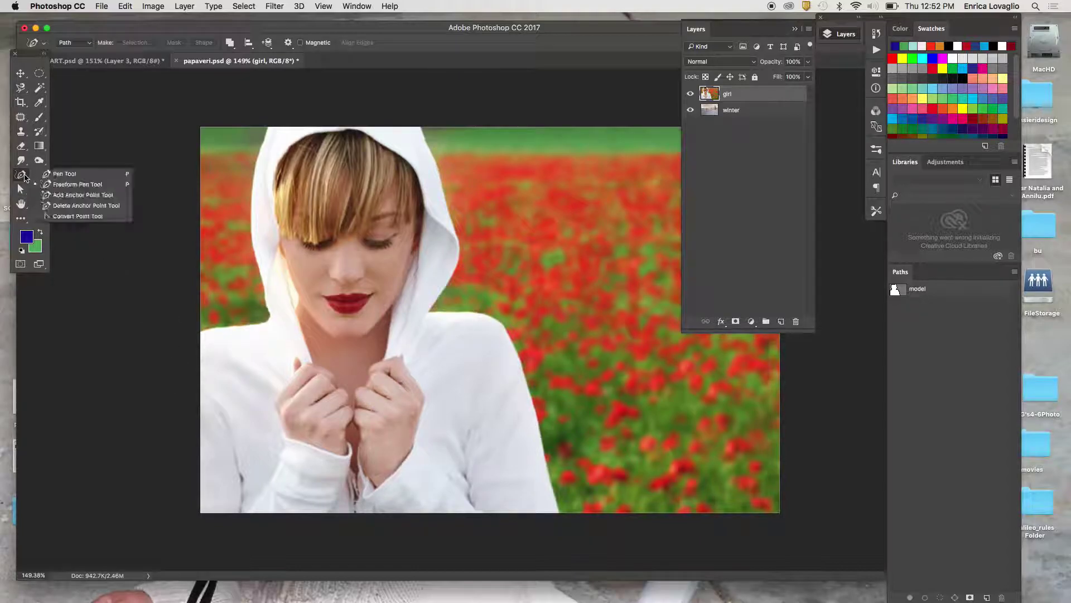
{"action": "left_click", "coordinate": [62, 174]}
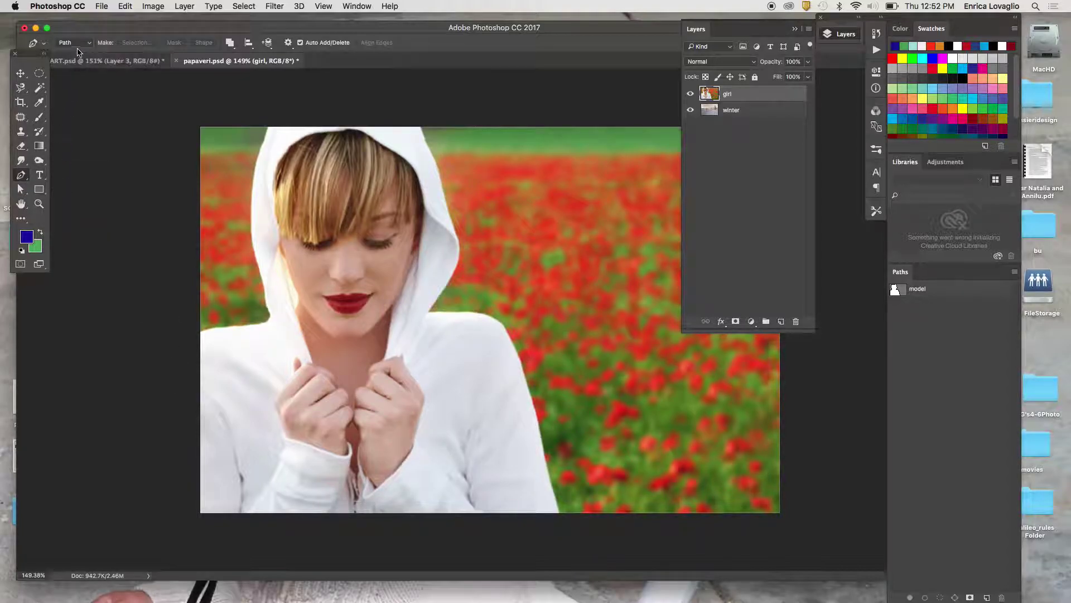
{"action": "left_click", "coordinate": [897, 291]}
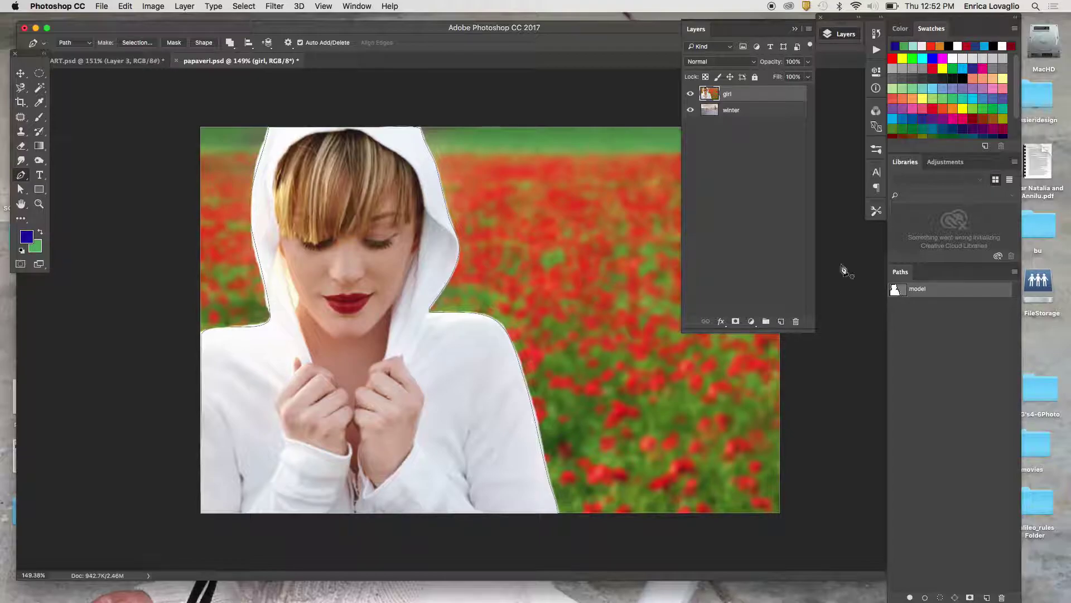
{"action": "left_click", "coordinate": [39, 204]}
{"action": "left_click_drag", "start_coordinate": [484, 326], "coordinate": [541, 329]}
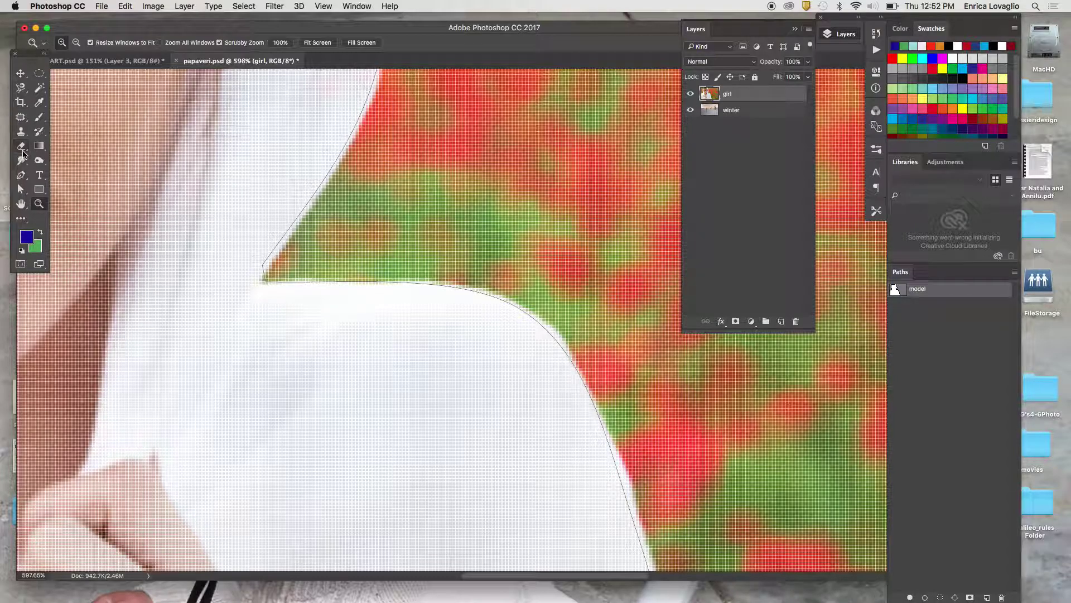
{"action": "left_click", "coordinate": [21, 175]}
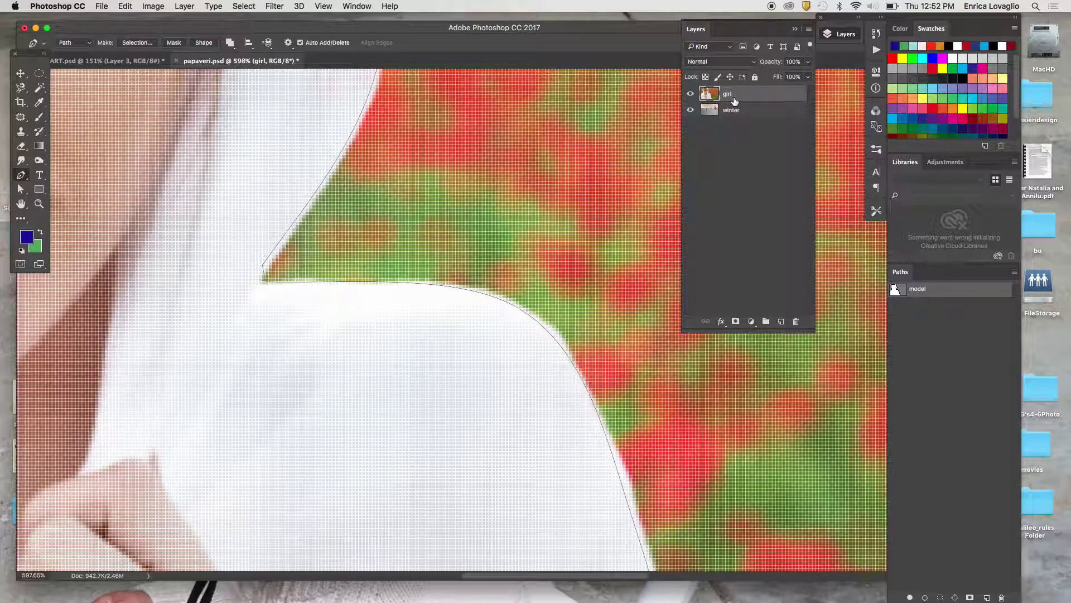
{"action": "key", "text": "super+0"}
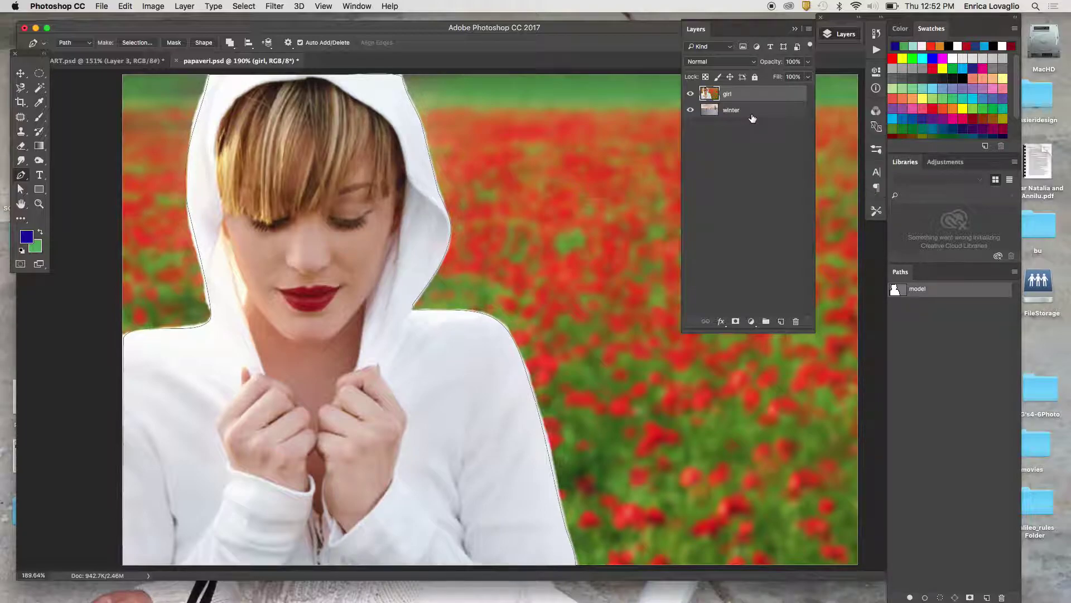
Try a layer mask plus a vector mask from the model path on the girl layer, and remove both.
{"action": "left_click", "coordinate": [734, 322]}
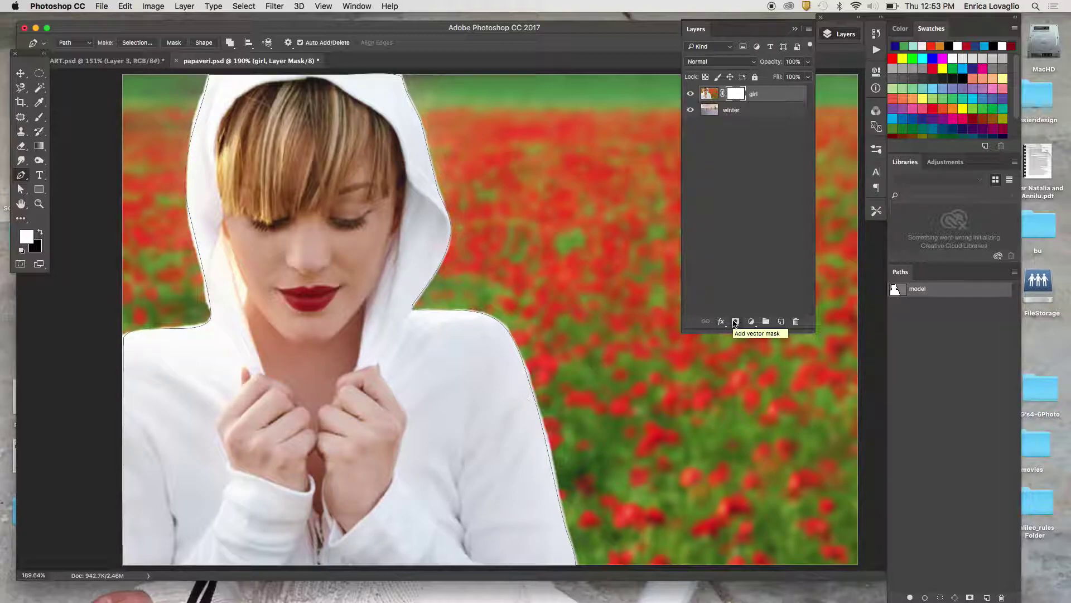
{"action": "left_click", "coordinate": [735, 323]}
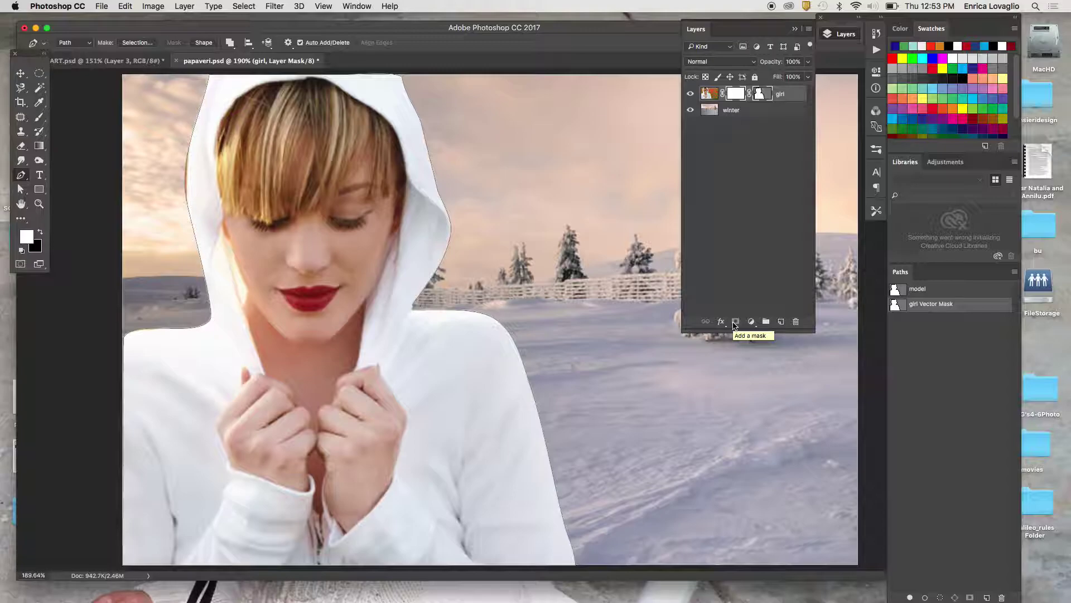
{"action": "key", "text": "super+z"}
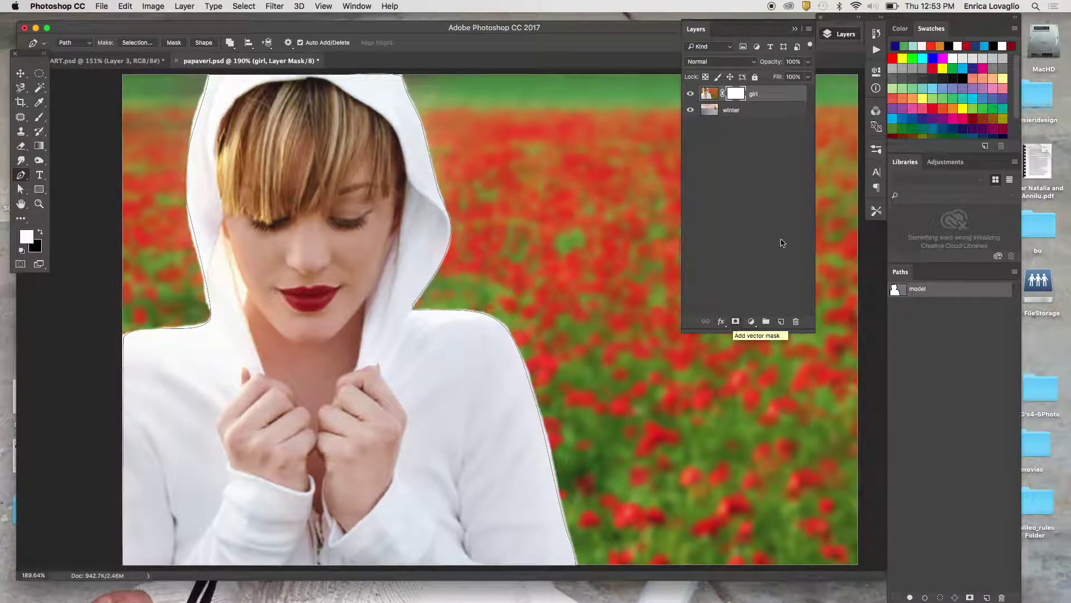
{"action": "left_click_drag", "start_coordinate": [737, 94], "coordinate": [796, 322]}
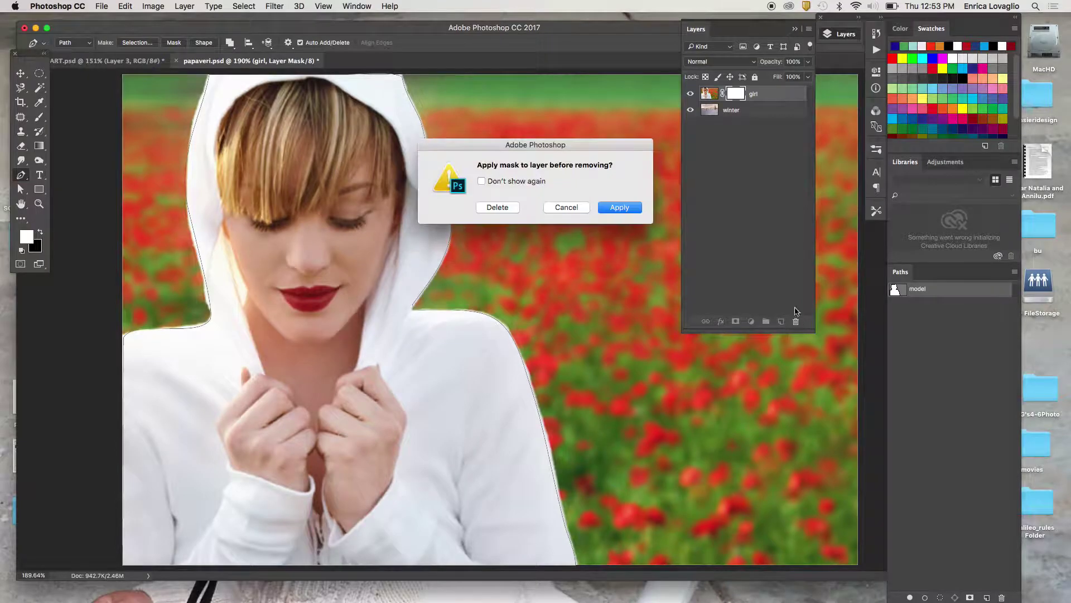
{"action": "left_click", "coordinate": [505, 211]}
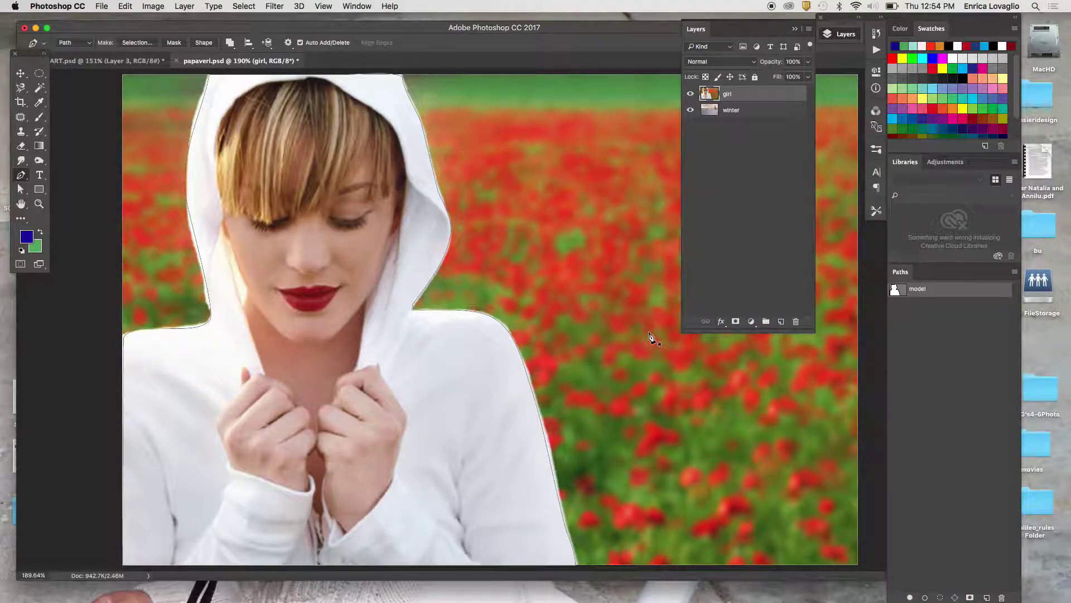
Add a layer mask and a vector mask based on the model path to the girl layer.
{"action": "left_click", "coordinate": [735, 322]}
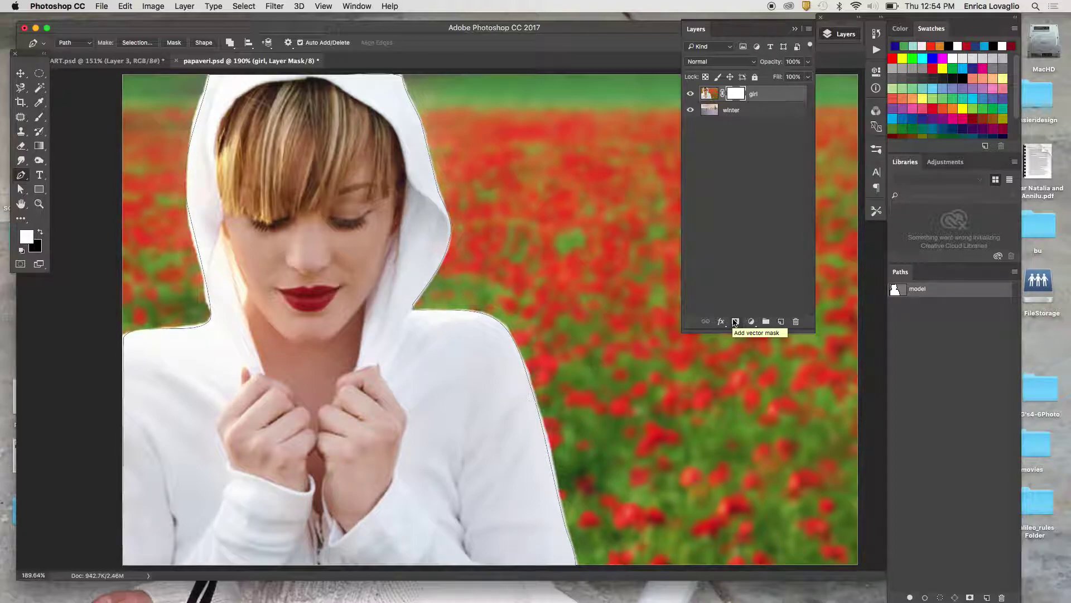
{"action": "left_click", "coordinate": [735, 322]}
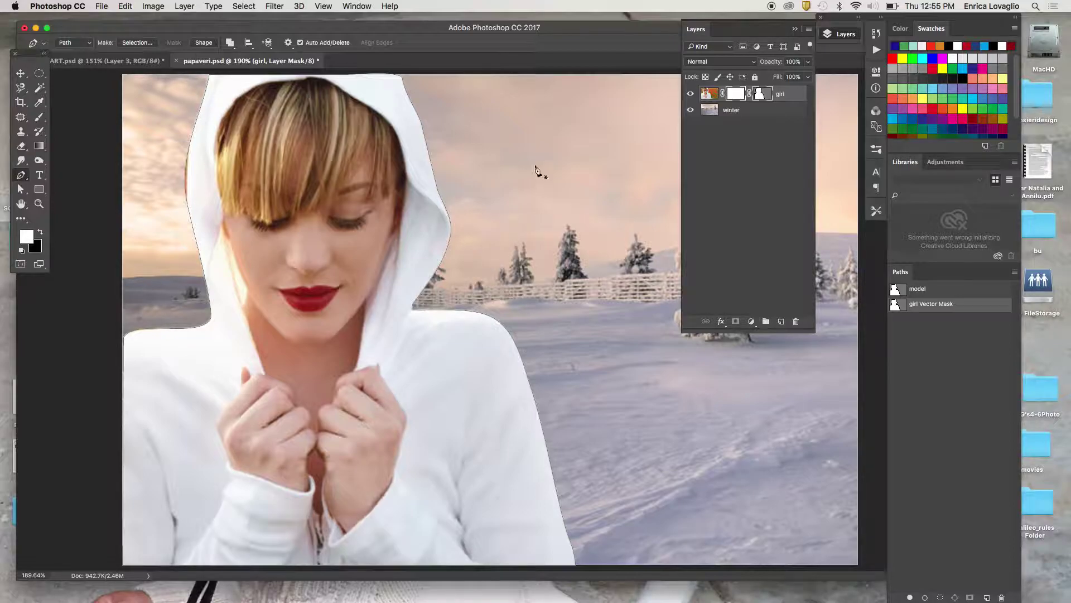
{"action": "left_click_drag", "start_coordinate": [704, 30], "coordinate": [876, 226]}
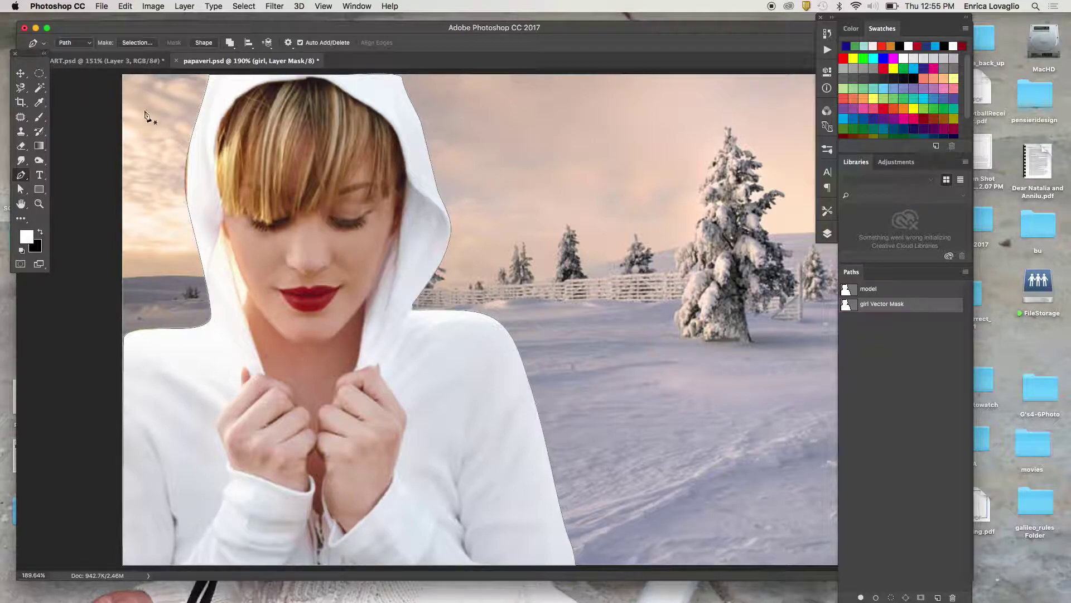
Activate the Custom Shape tool and reset its shape library to the default shapes.
{"action": "left_click", "coordinate": [36, 190]}
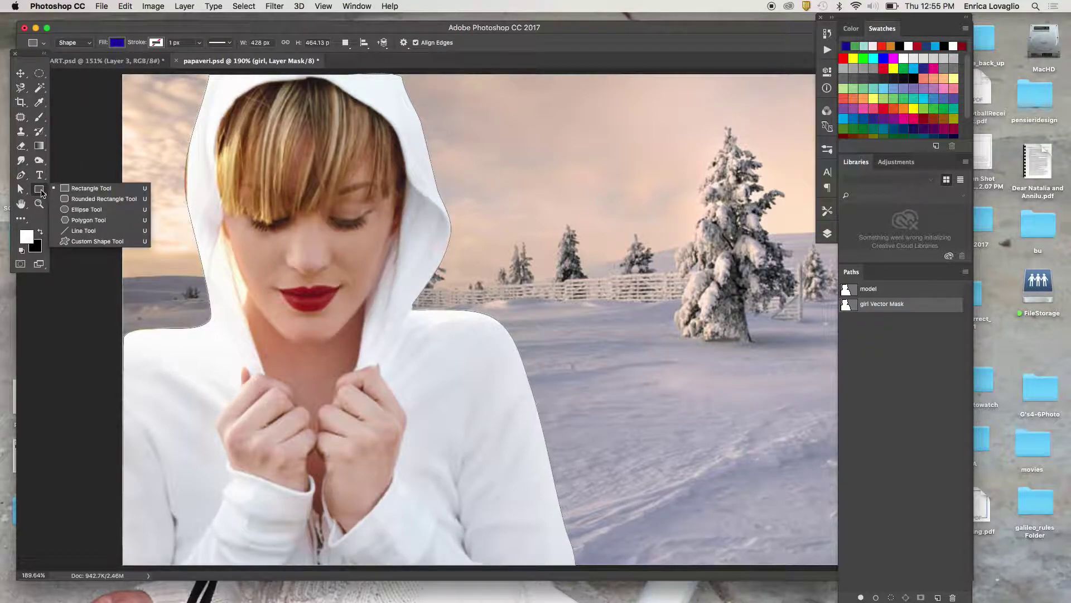
{"action": "left_click", "coordinate": [72, 241]}
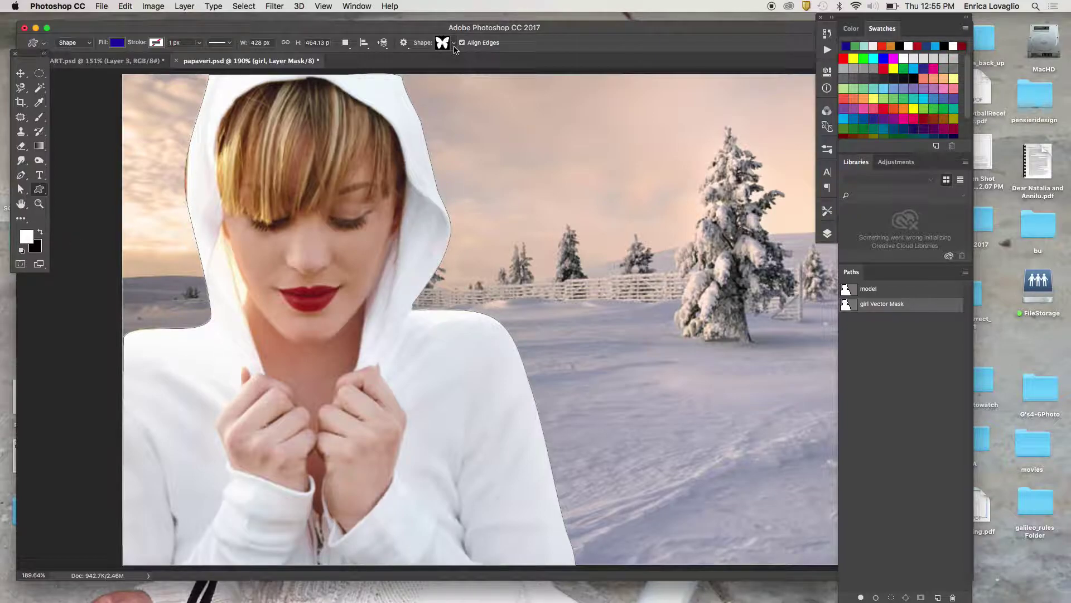
{"action": "left_click", "coordinate": [454, 44]}
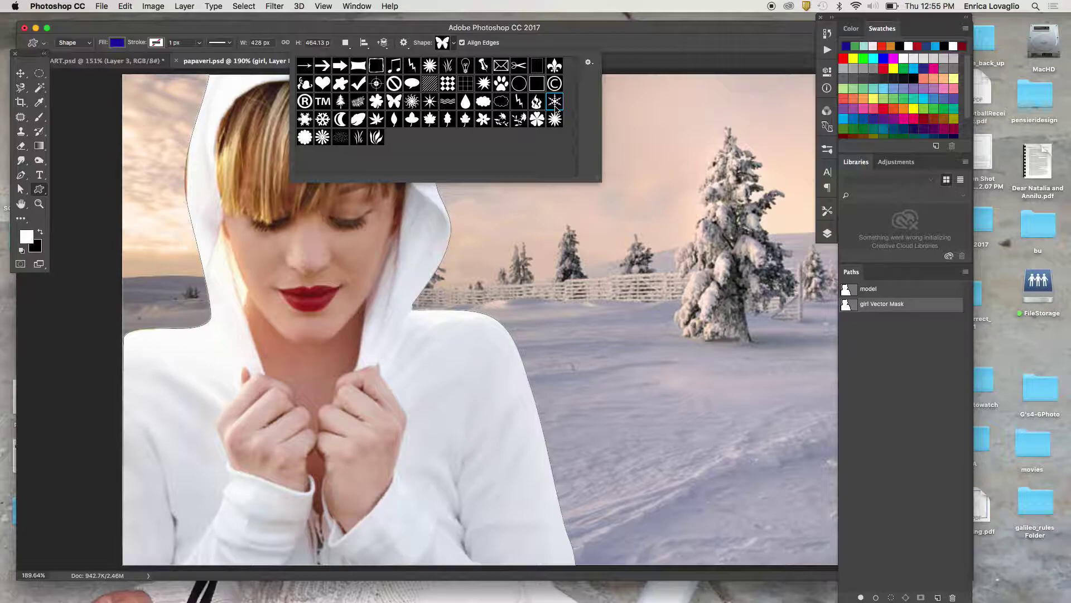
{"action": "left_click", "coordinate": [590, 63]}
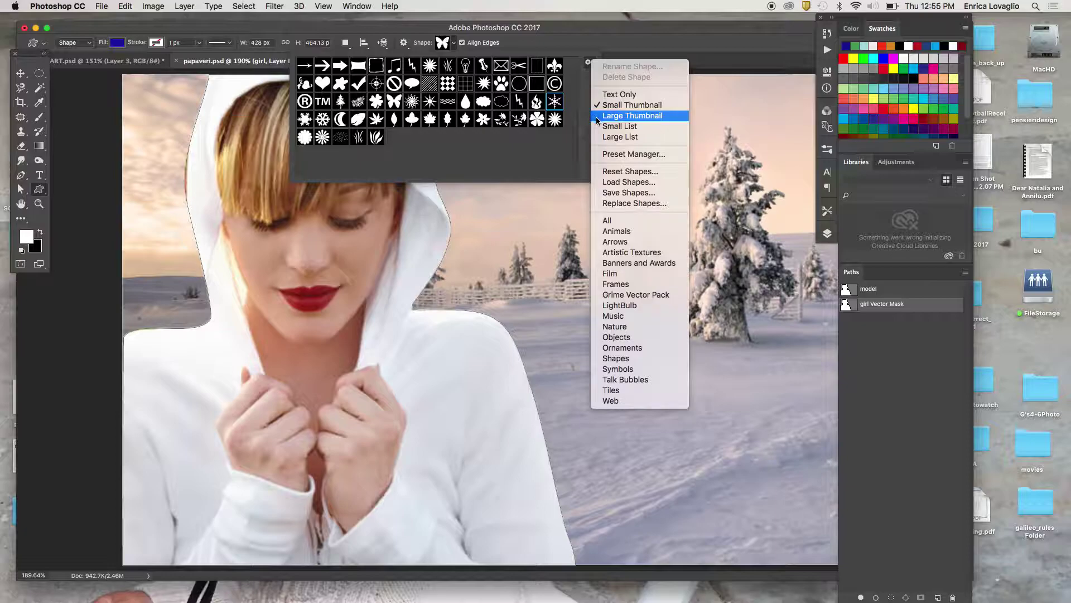
{"action": "left_click", "coordinate": [613, 172]}
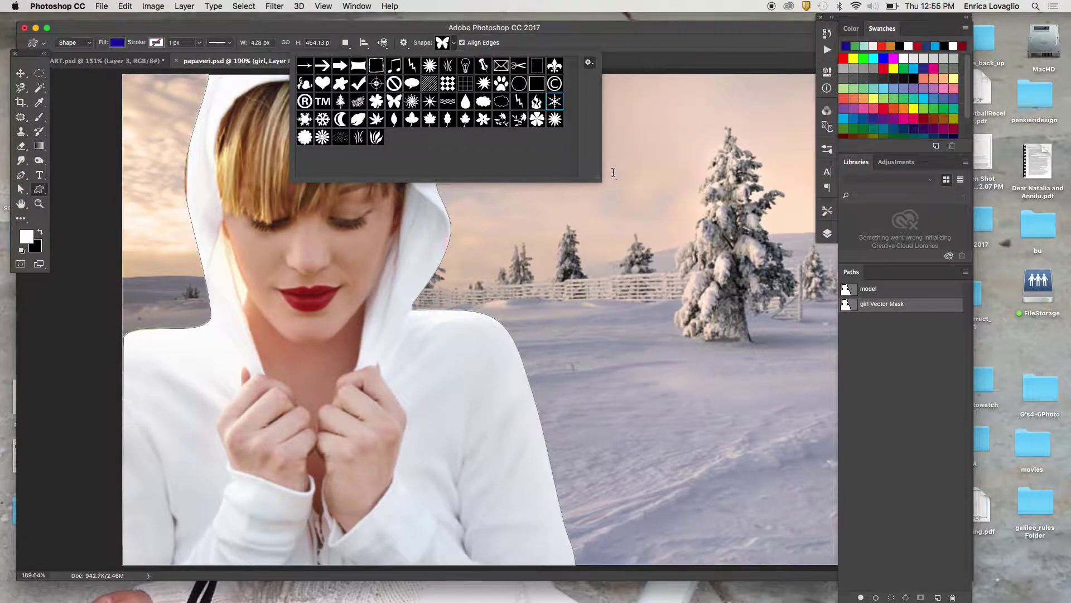
{"action": "left_click", "coordinate": [614, 207]}
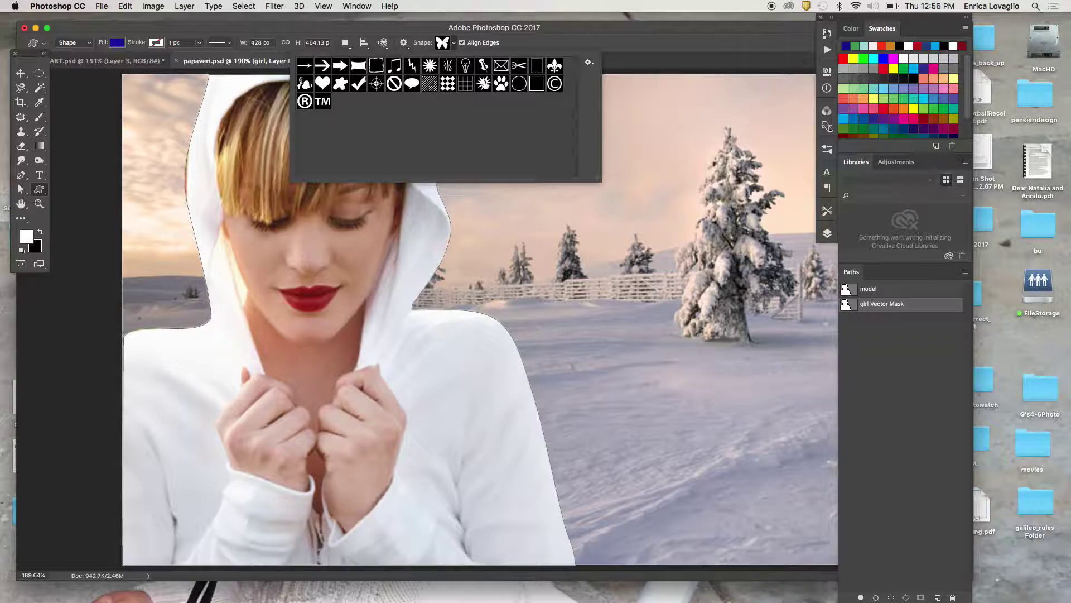
Replace the current custom shapes with the Nature set and choose the thin six-armed snowflake shape.
{"action": "left_click", "coordinate": [588, 62]}
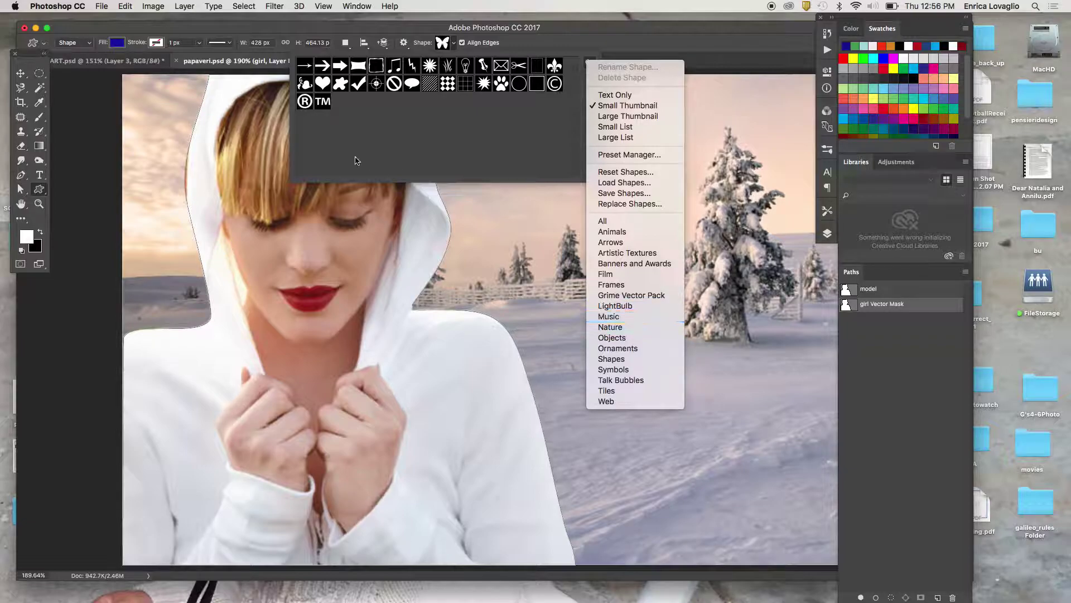
{"action": "left_click", "coordinate": [614, 327]}
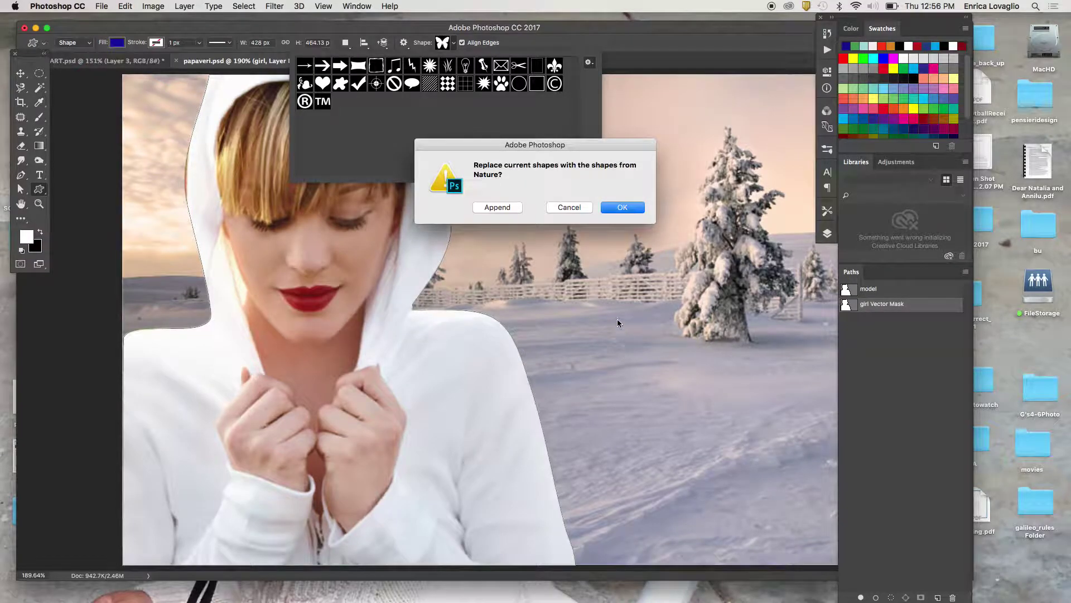
{"action": "left_click", "coordinate": [618, 207]}
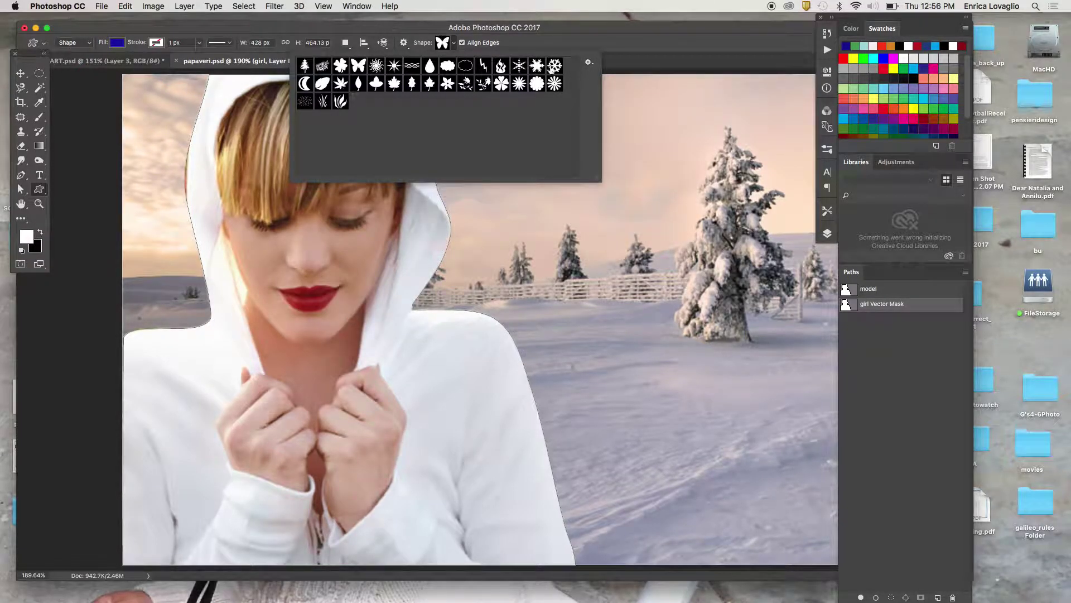
{"action": "left_click", "coordinate": [520, 67]}
Display the layer list and target the vector mask of the girl layer.
{"action": "left_click", "coordinate": [827, 235]}
{"action": "left_click", "coordinate": [827, 236]}
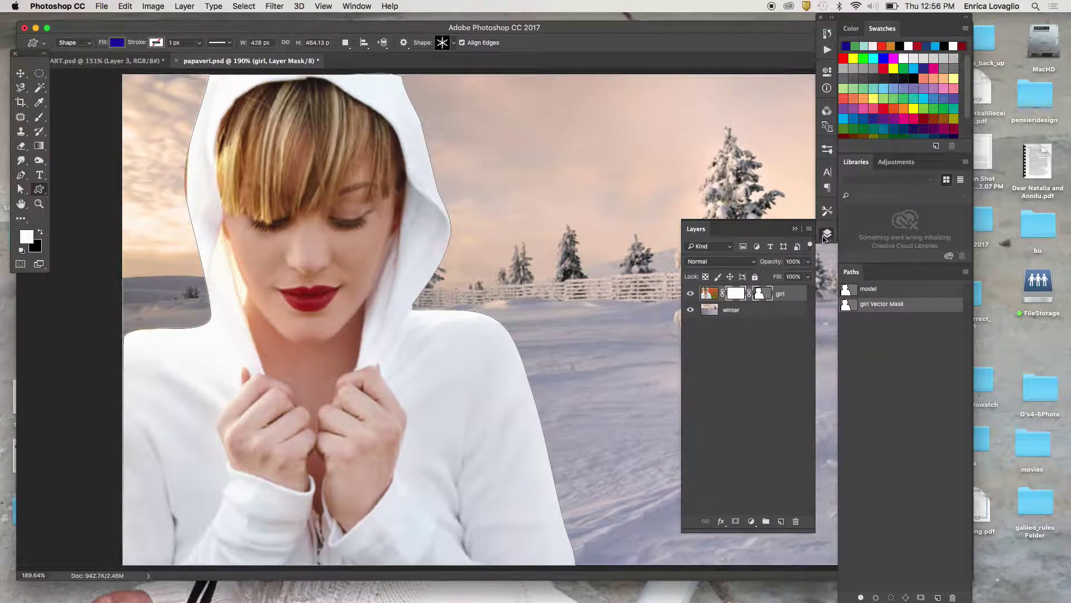
{"action": "left_click", "coordinate": [760, 294]}
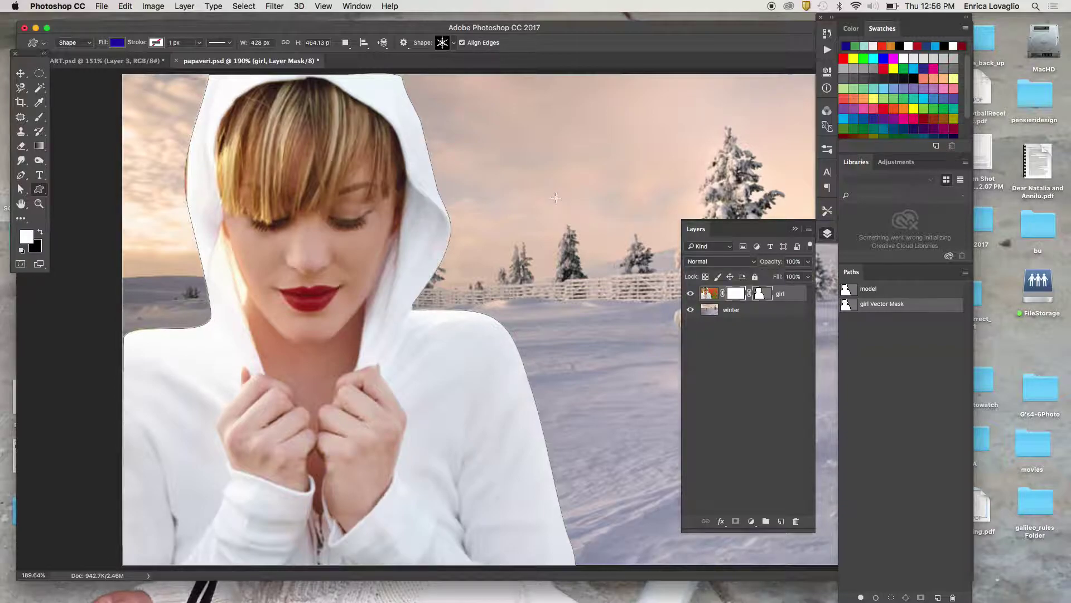
Try drawing a snowflake about 43 × 50 px in Shape mode in the sky beside the hood, and remove it.
{"action": "left_click", "coordinate": [88, 43]}
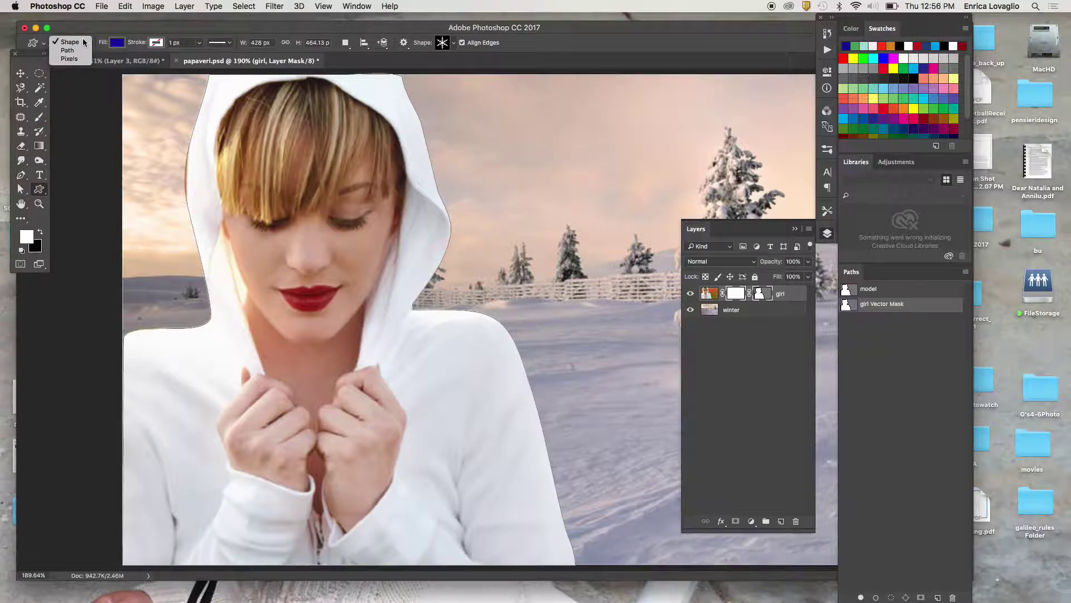
{"action": "left_click", "coordinate": [84, 43]}
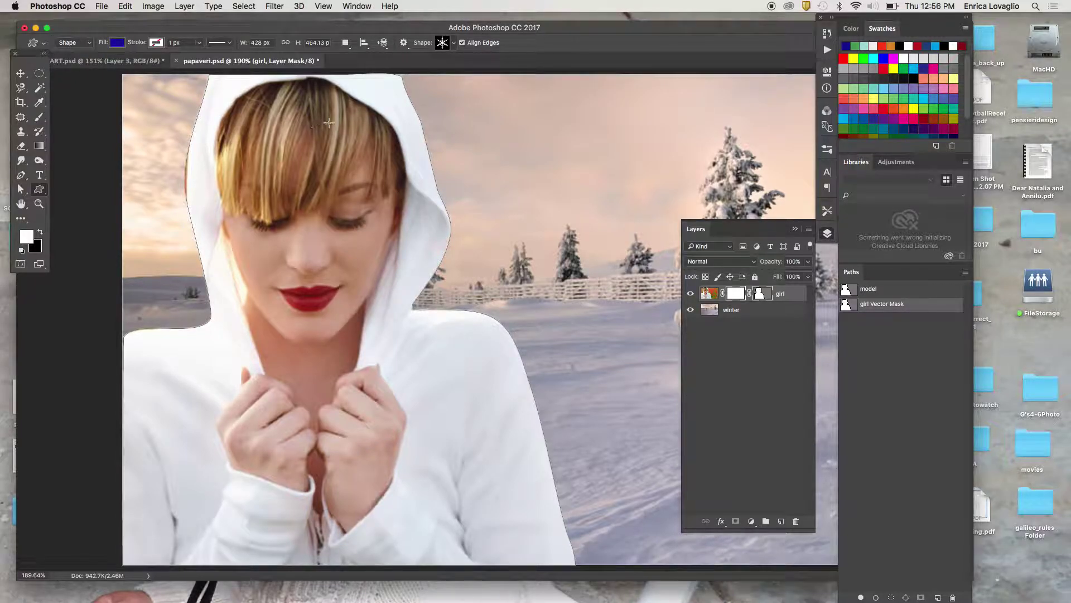
{"action": "left_click_drag", "start_coordinate": [493, 144], "coordinate": [536, 194]}
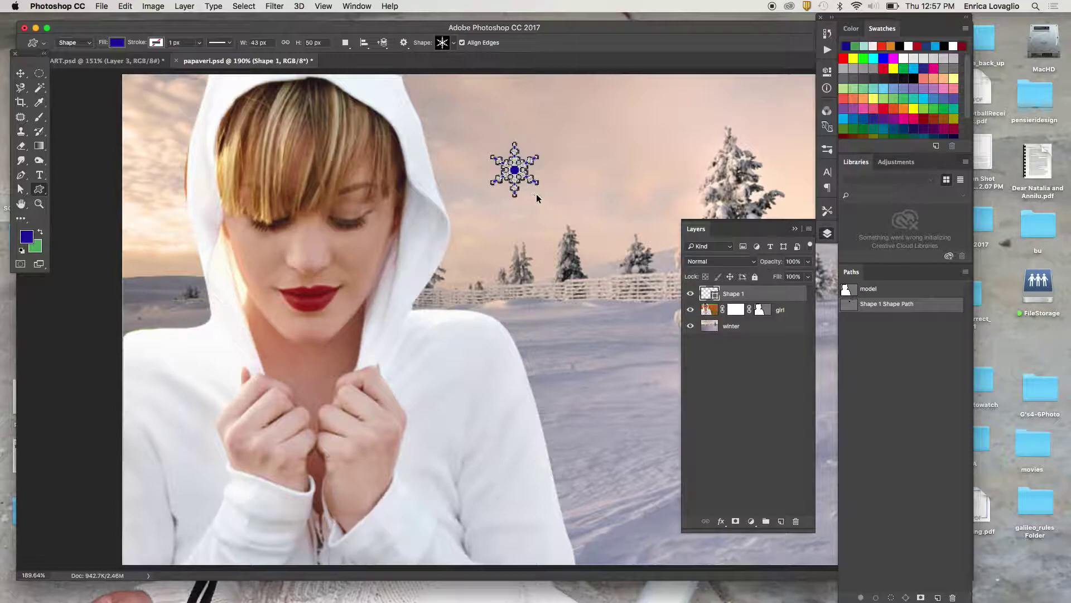
{"action": "key", "text": "Delete"}
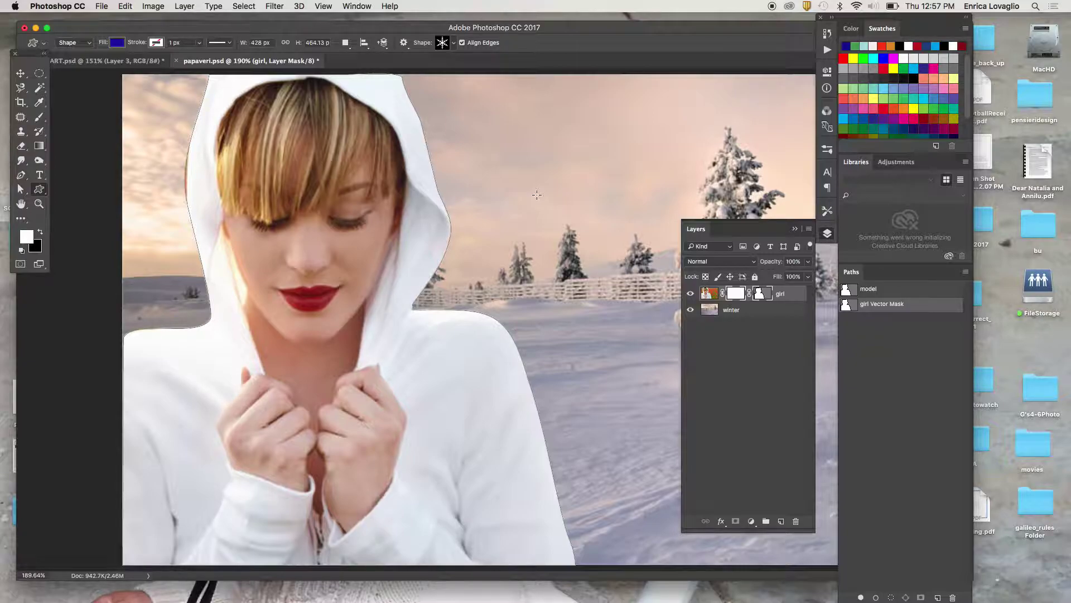
Switch the Custom Shape tool to Path mode and add two thin six-armed snowflakes to the girl's vector mask, in the sky and over the small tree.
{"action": "left_click", "coordinate": [89, 44]}
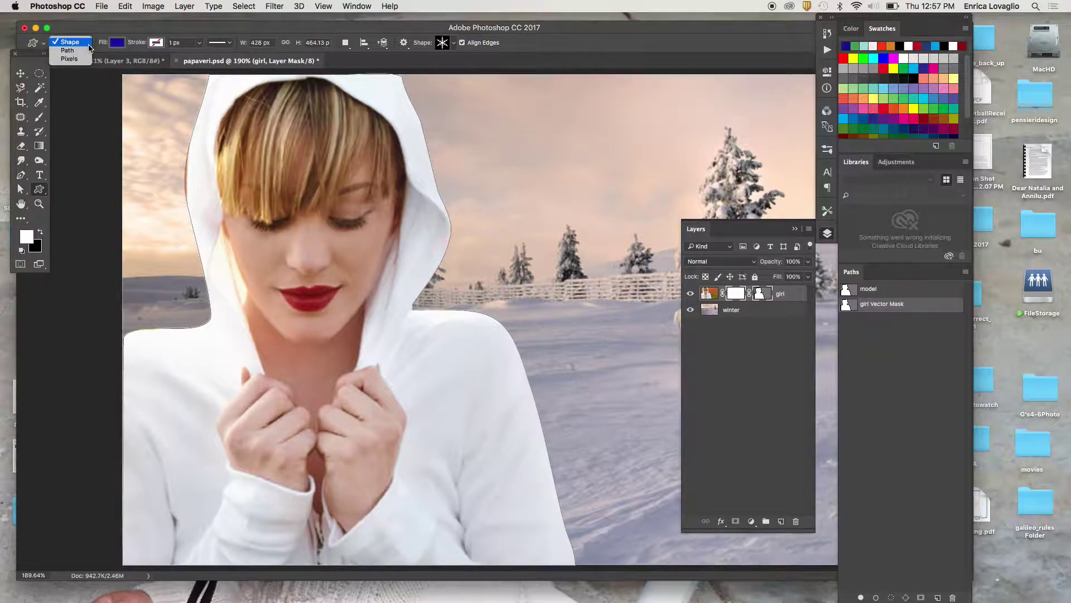
{"action": "left_click", "coordinate": [85, 51]}
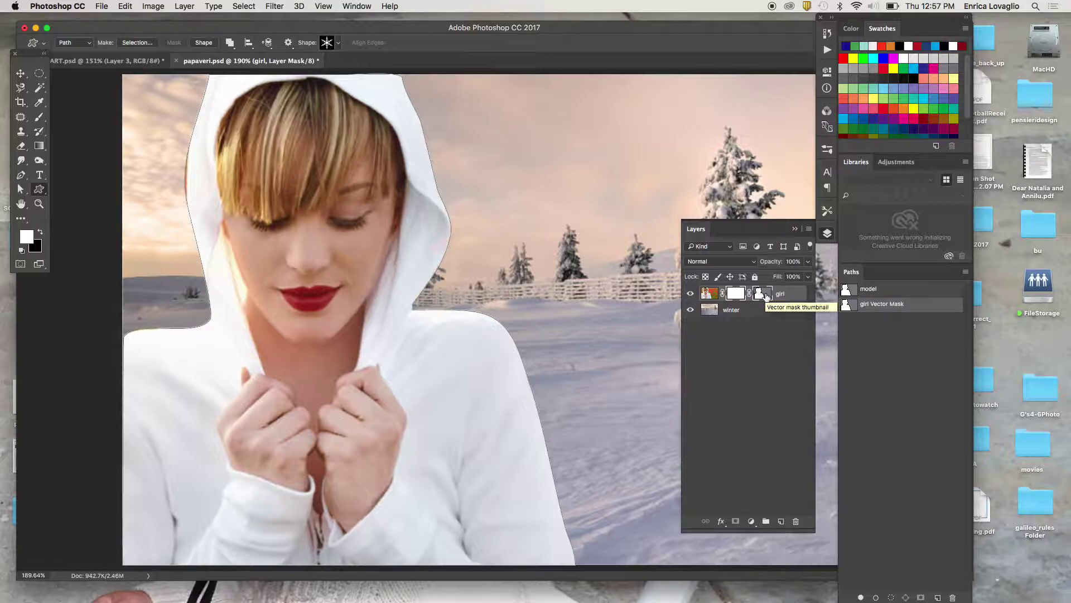
{"action": "left_click_drag", "start_coordinate": [500, 146], "coordinate": [528, 182]}
{"action": "left_click_drag", "start_coordinate": [568, 212], "coordinate": [610, 262]}
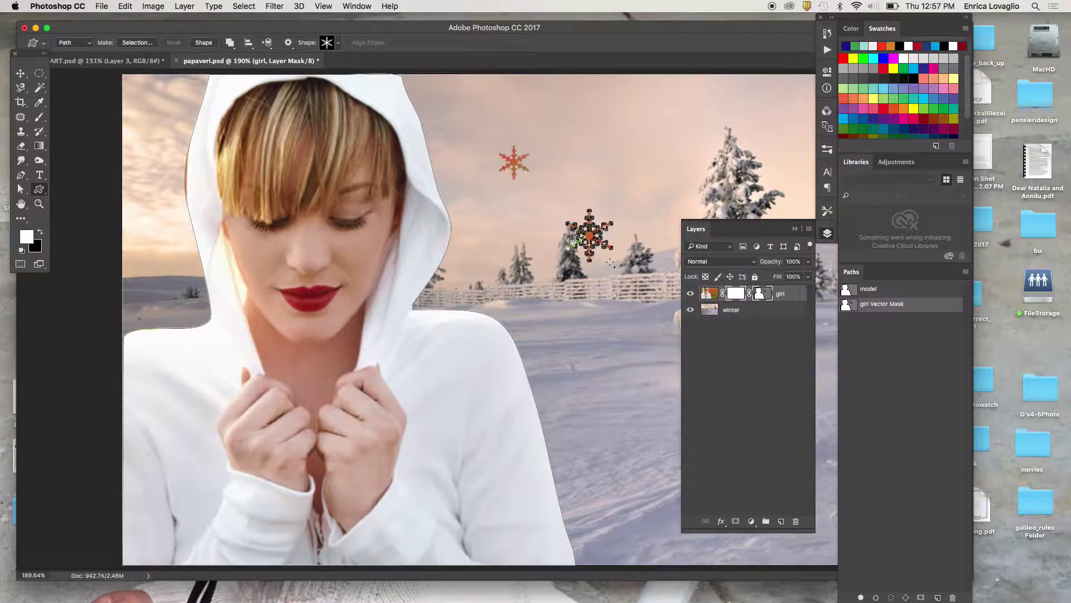
Choose the broad six-armed snowflake and add five to the mask: upper sky, snow below the fence, and the large tree's top, side and base.
{"action": "left_click", "coordinate": [338, 45]}
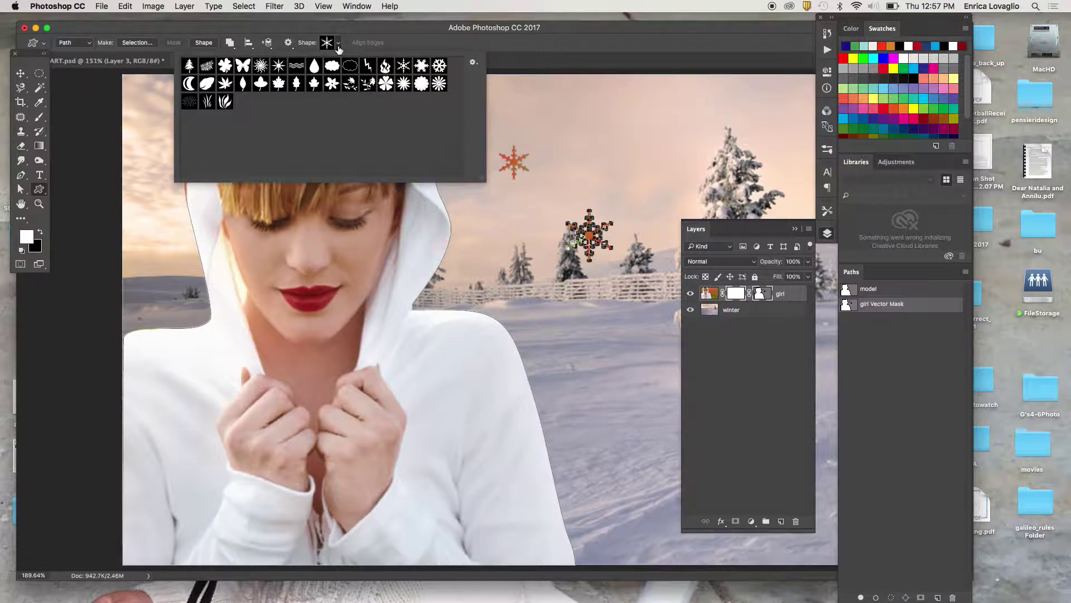
{"action": "left_click", "coordinate": [421, 66]}
{"action": "left_click_drag", "start_coordinate": [602, 103], "coordinate": [647, 144]}
{"action": "left_click_drag", "start_coordinate": [605, 328], "coordinate": [649, 364]}
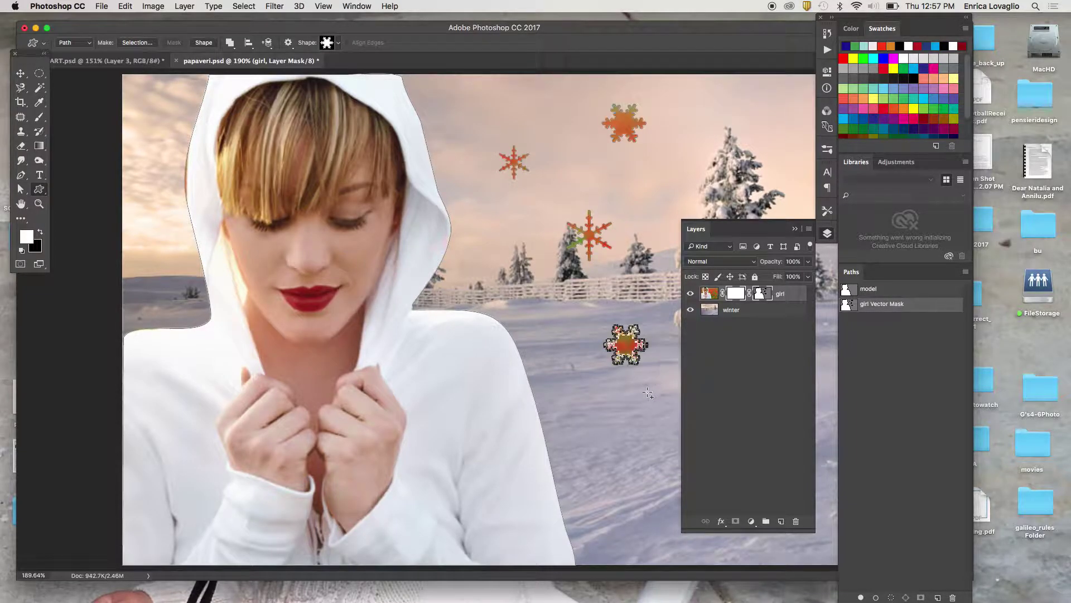
{"action": "left_click", "coordinate": [795, 230]}
{"action": "left_click_drag", "start_coordinate": [742, 227], "coordinate": [792, 267]}
{"action": "left_click_drag", "start_coordinate": [726, 336], "coordinate": [762, 371]}
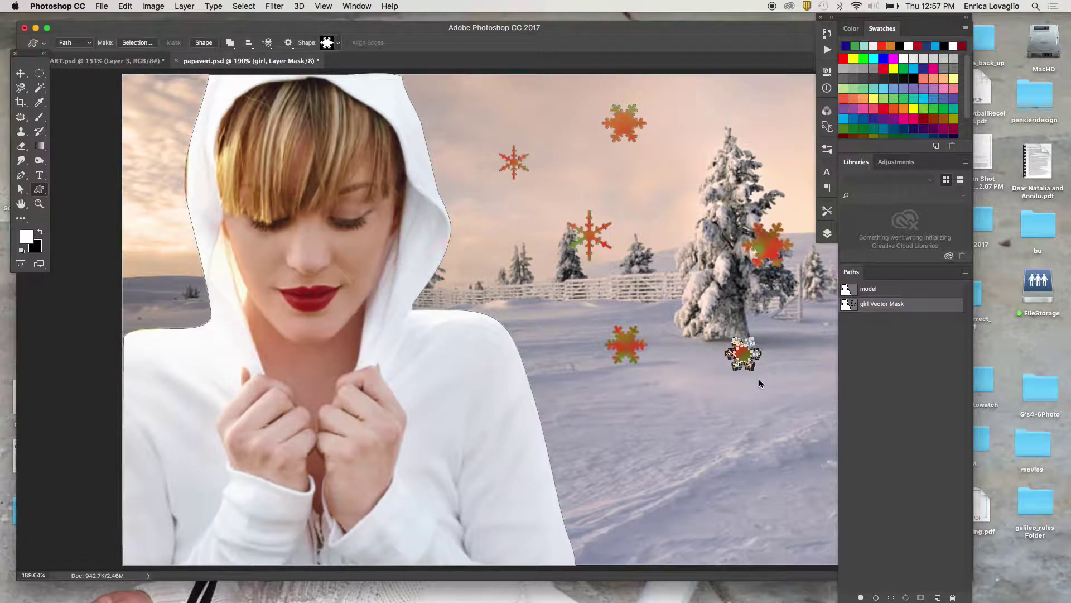
{"action": "left_click_drag", "start_coordinate": [707, 130], "coordinate": [732, 152]}
Choose the round, ornate snowflake and add four to the mask: beside the large tree, two on the foreground snow, and one near the girl's shoulder.
{"action": "left_click", "coordinate": [338, 43]}
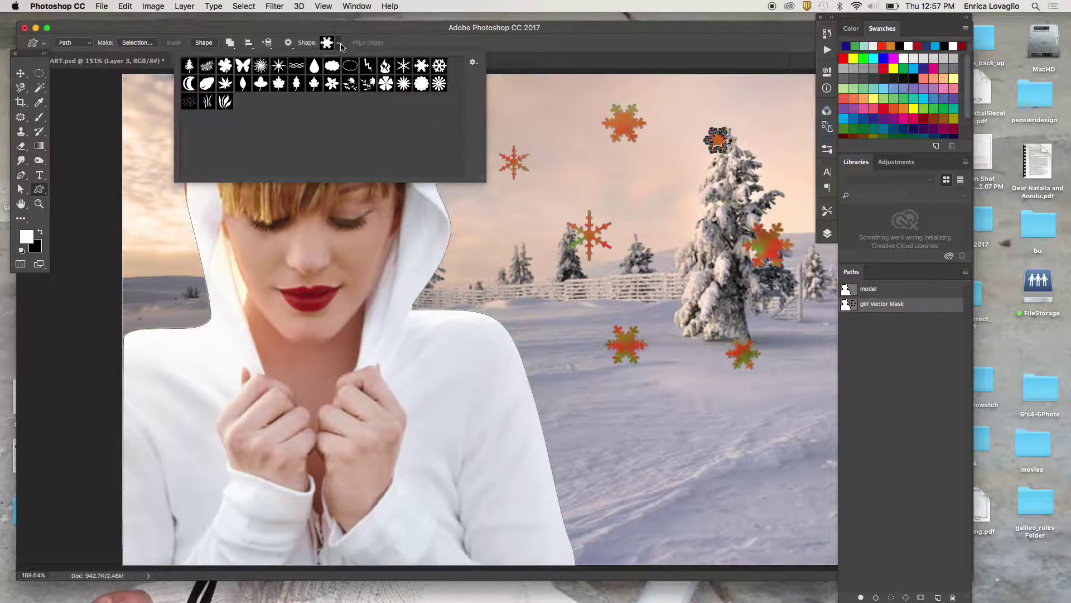
{"action": "left_click", "coordinate": [440, 71]}
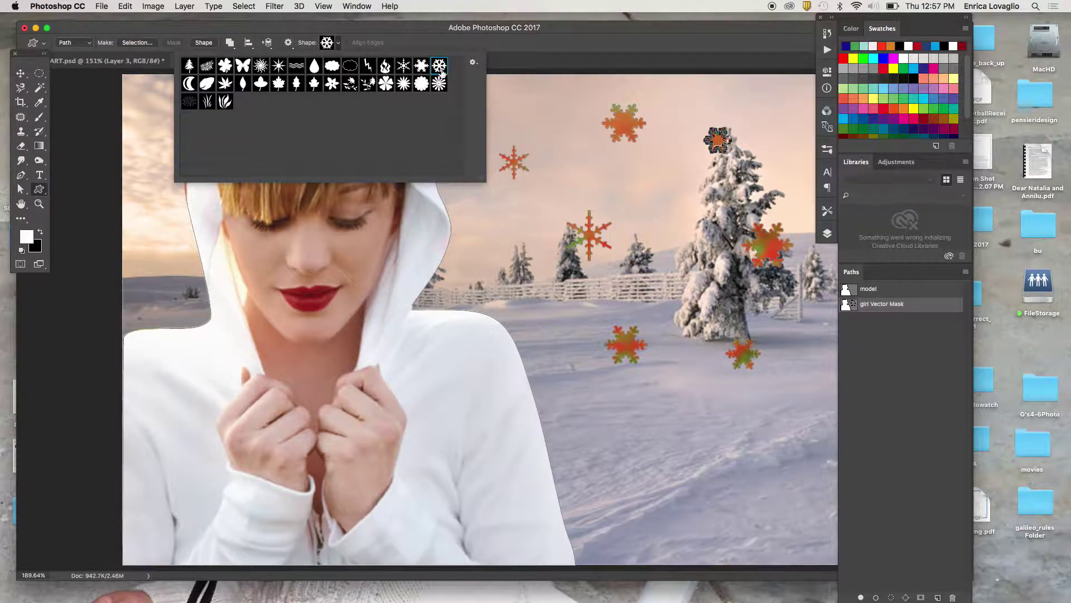
{"action": "left_click", "coordinate": [659, 208]}
{"action": "left_click_drag", "start_coordinate": [665, 193], "coordinate": [697, 223]}
{"action": "left_click_drag", "start_coordinate": [657, 403], "coordinate": [692, 444]}
{"action": "left_click_drag", "start_coordinate": [759, 434], "coordinate": [792, 465]}
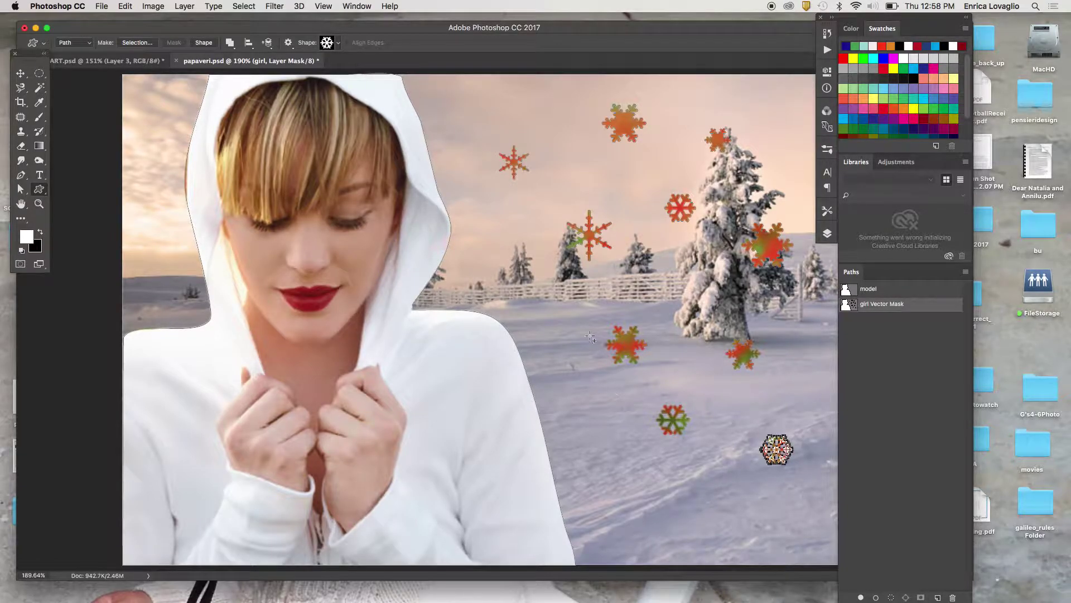
{"action": "left_click_drag", "start_coordinate": [540, 305], "coordinate": [551, 319]}
{"action": "left_click_drag", "start_coordinate": [561, 330], "coordinate": [562, 331]}
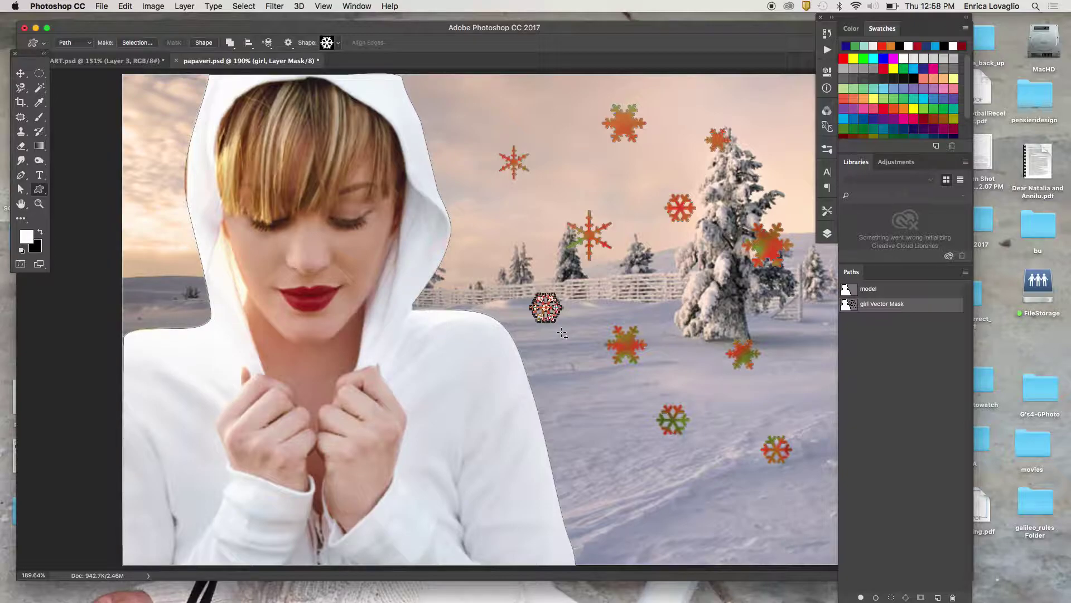
Display the layer list and toggle the girl layer's vector mask outline off and back on.
{"action": "left_click", "coordinate": [827, 234]}
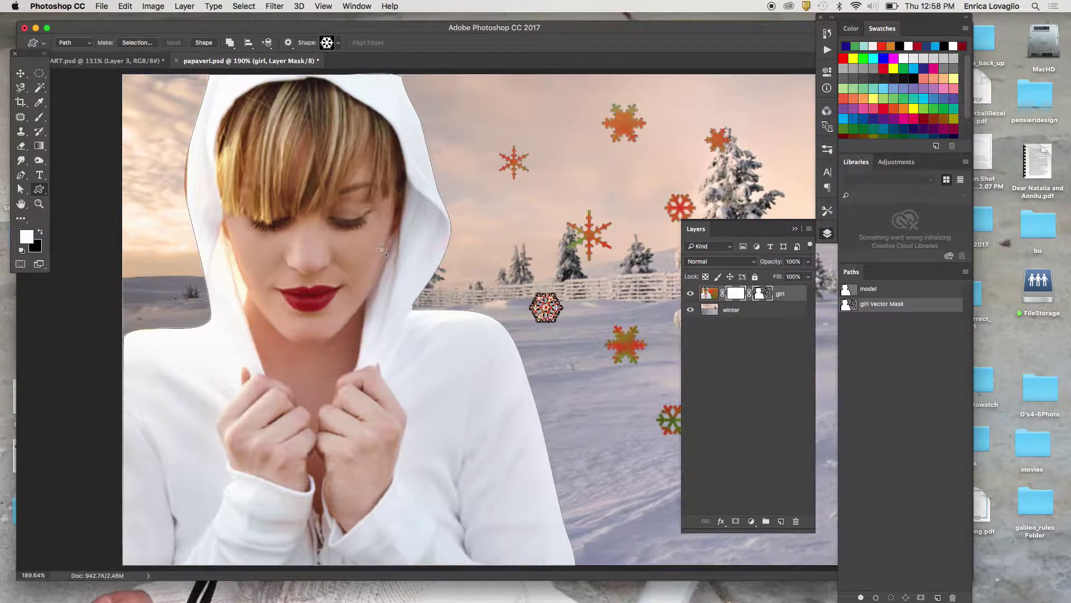
{"action": "left_click", "coordinate": [762, 291]}
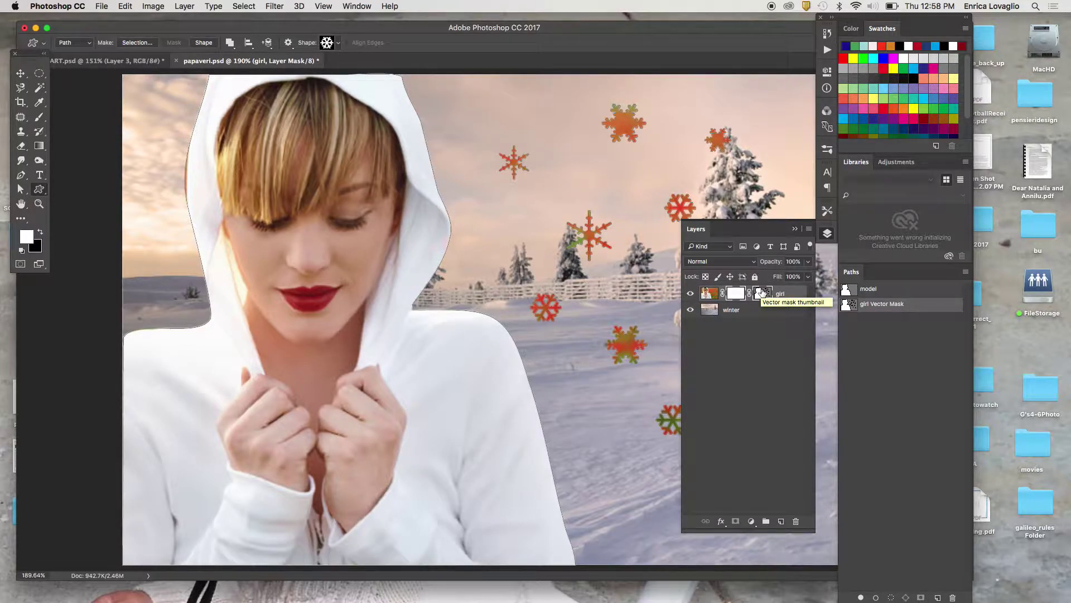
{"action": "left_click", "coordinate": [762, 292]}
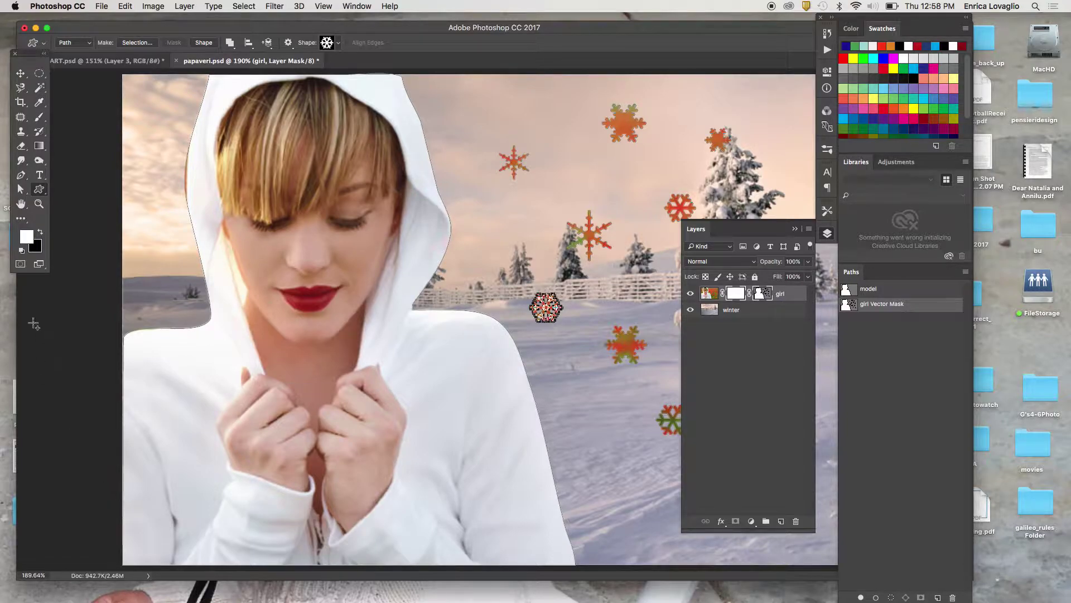
Reactivate the Custom Shape tool and review the list of available custom shape libraries without loading another set.
{"action": "right_click", "coordinate": [43, 192]}
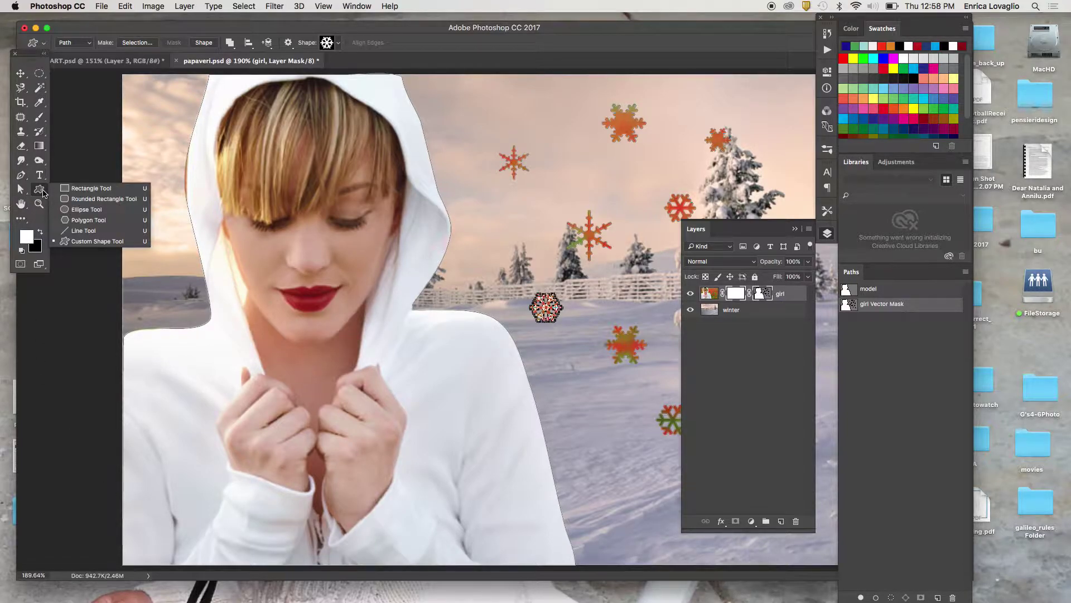
{"action": "left_click", "coordinate": [92, 241]}
{"action": "left_click", "coordinate": [337, 44]}
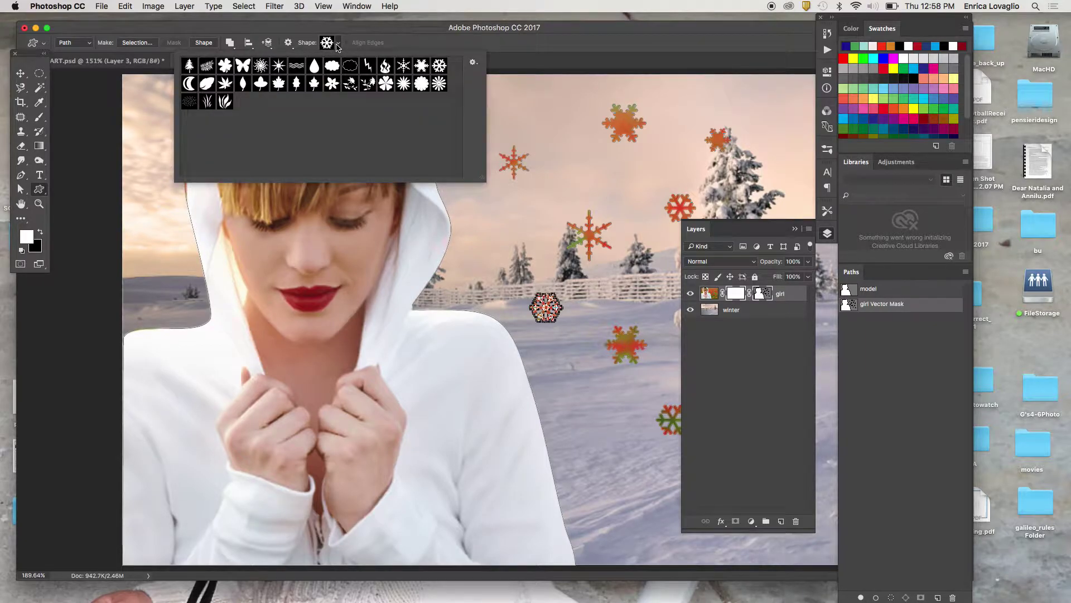
{"action": "left_click", "coordinate": [474, 62]}
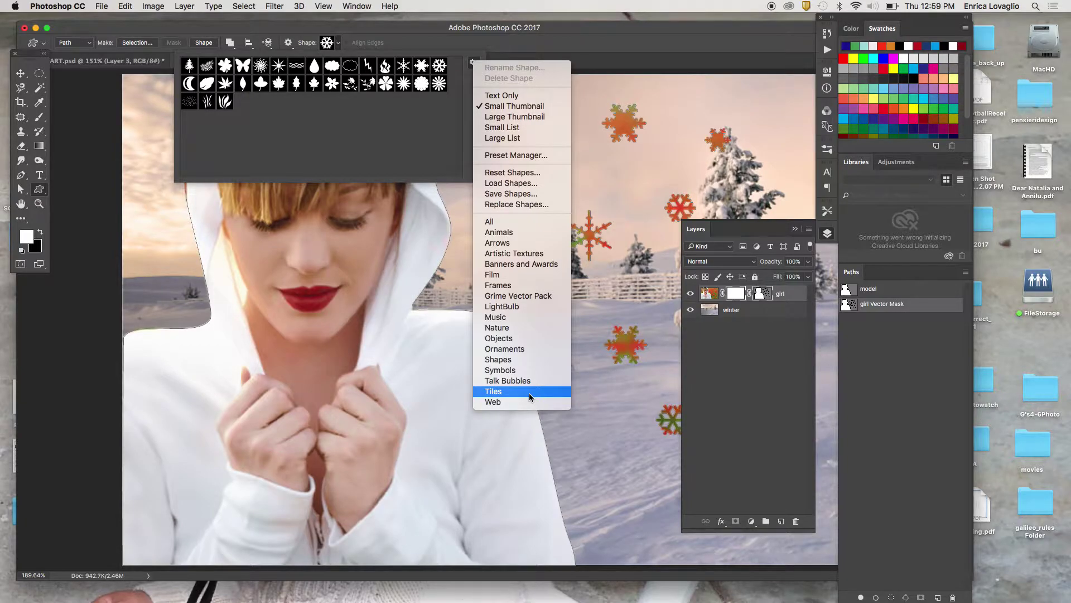
{"action": "left_click", "coordinate": [20, 77]}
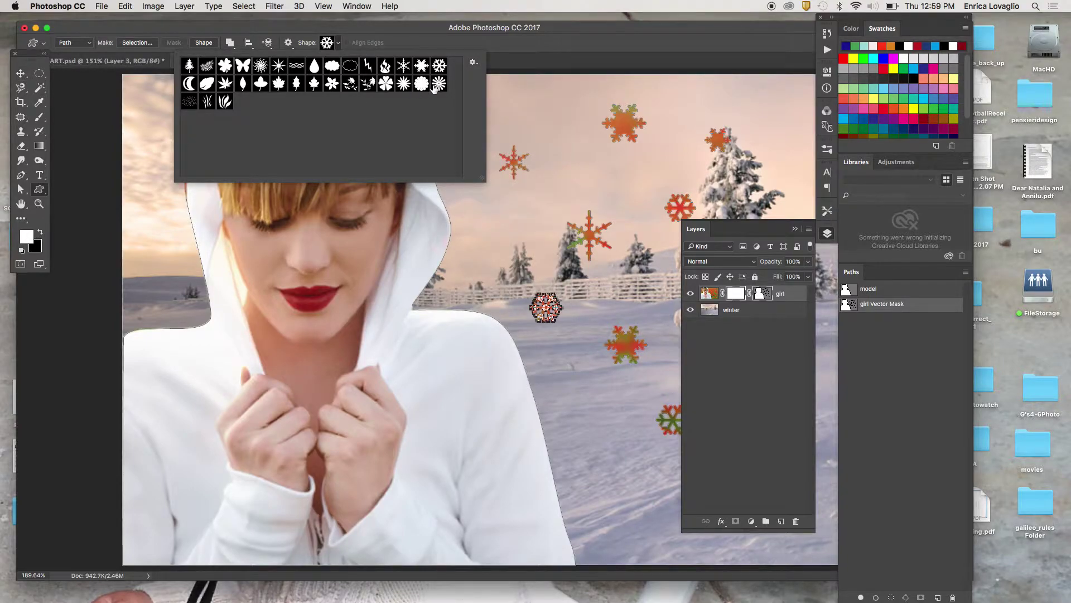